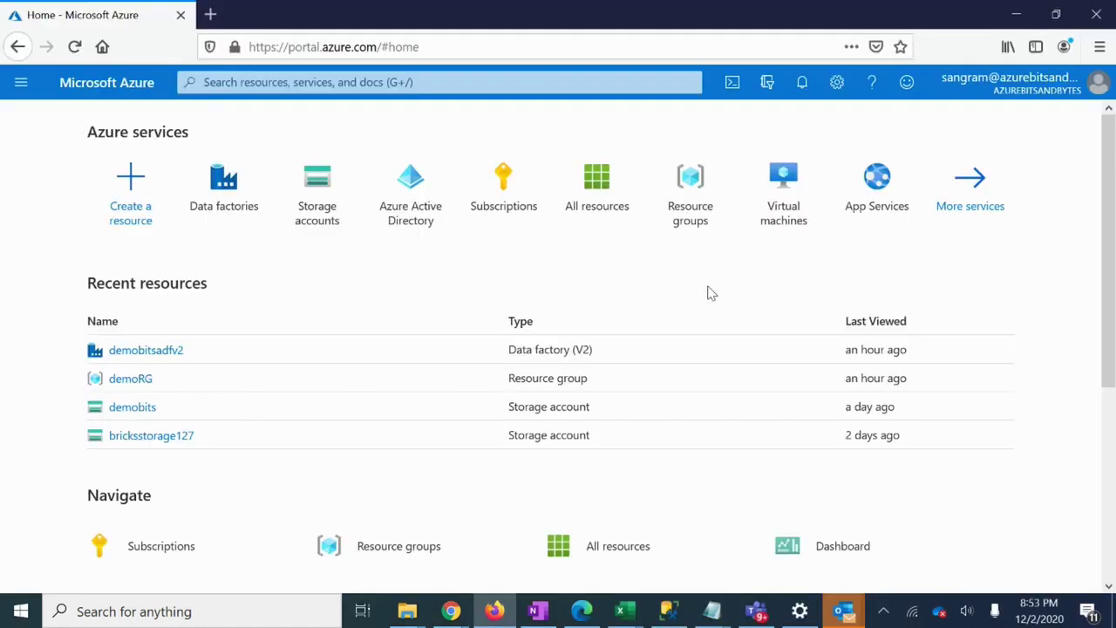
Find the Data factories service with the search "data factory" and start creating a new data factory.
left_click(370, 82)
type("data factory")
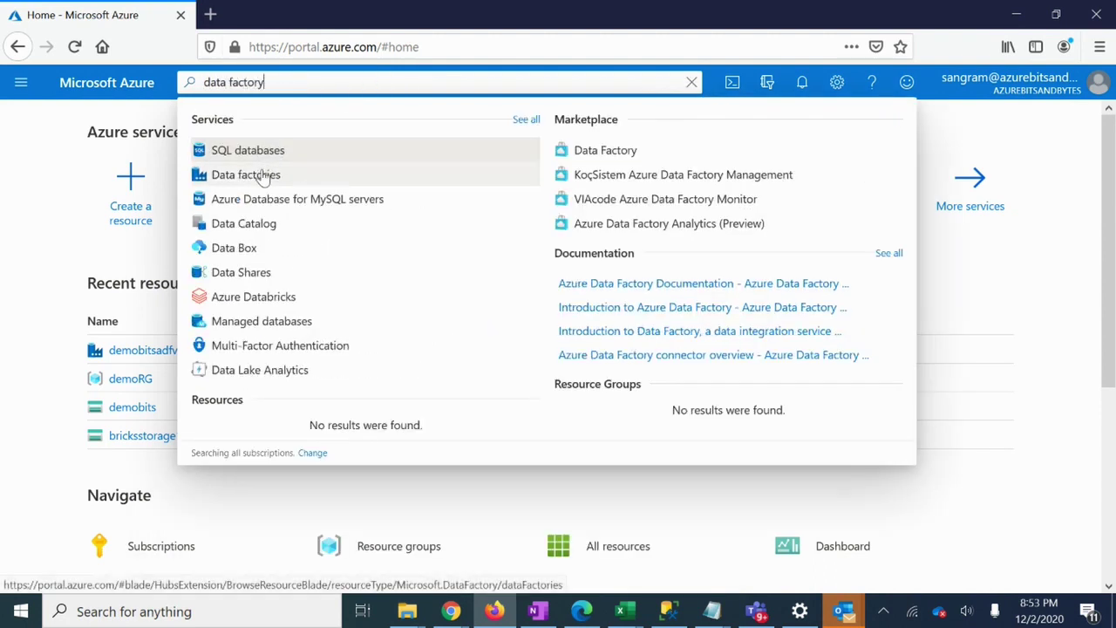
left_click(262, 175)
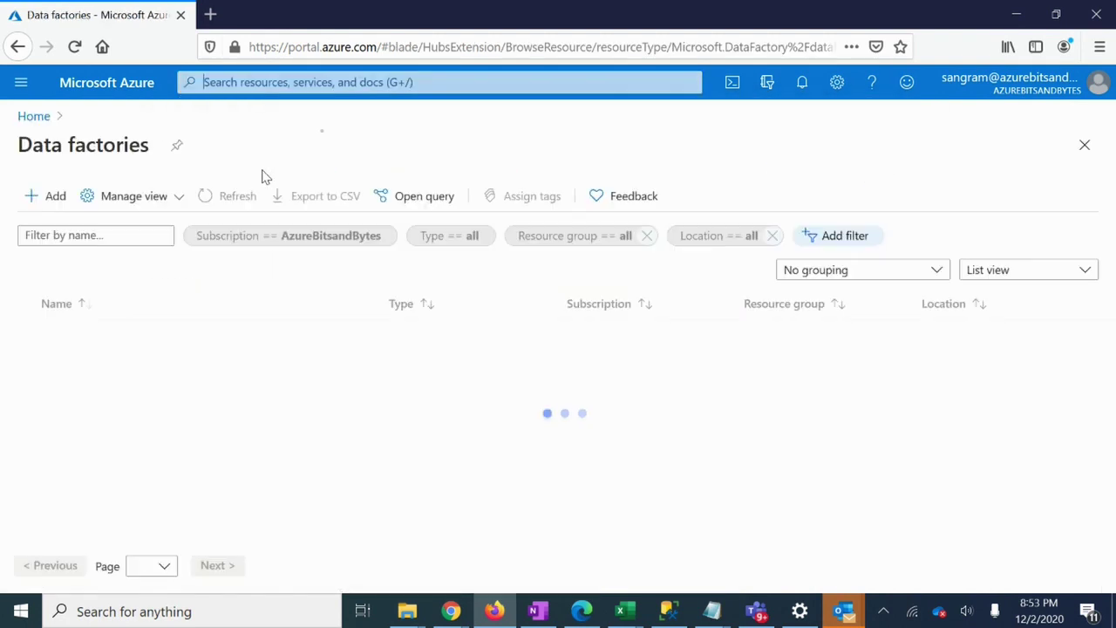
left_click(55, 198)
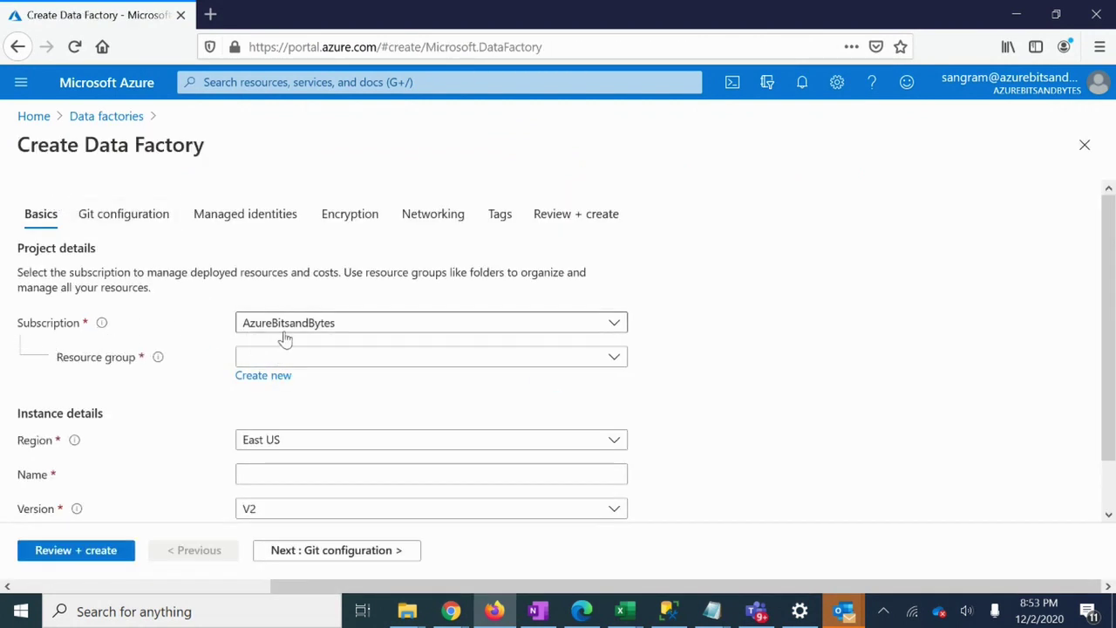
Assign the new data factory to the existing demoRG resource group in the East US region.
left_click(300, 363)
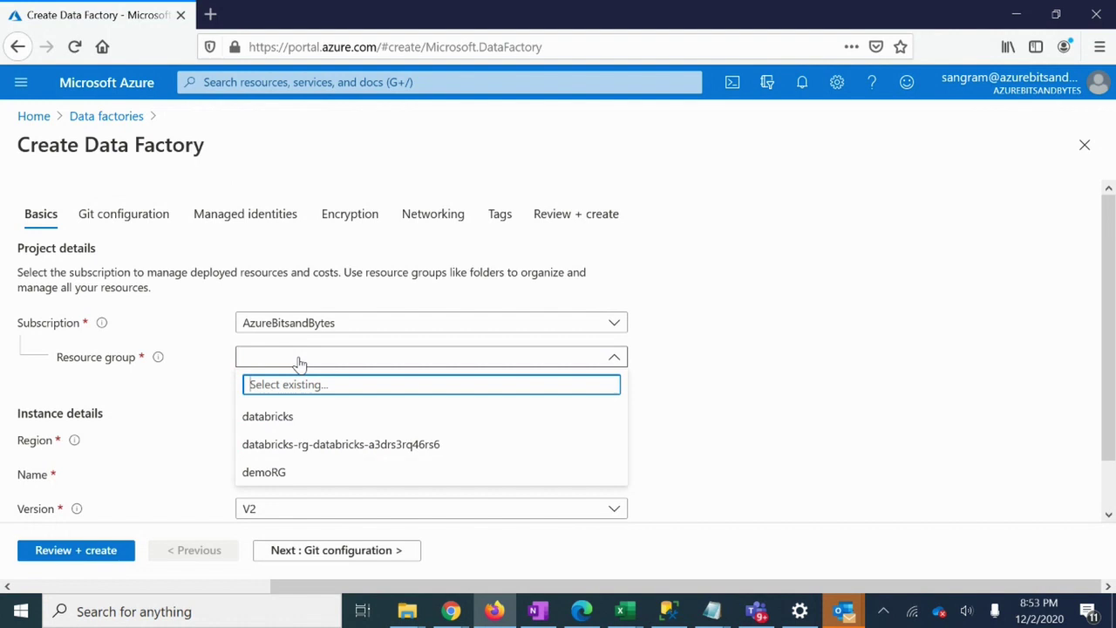
left_click(288, 472)
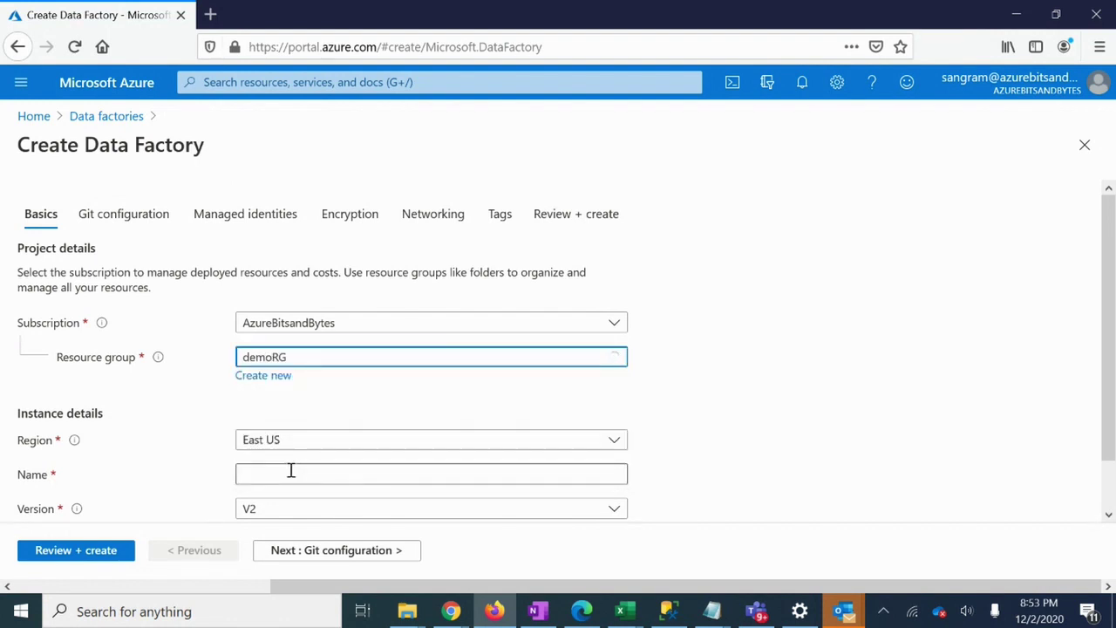
left_click(286, 379)
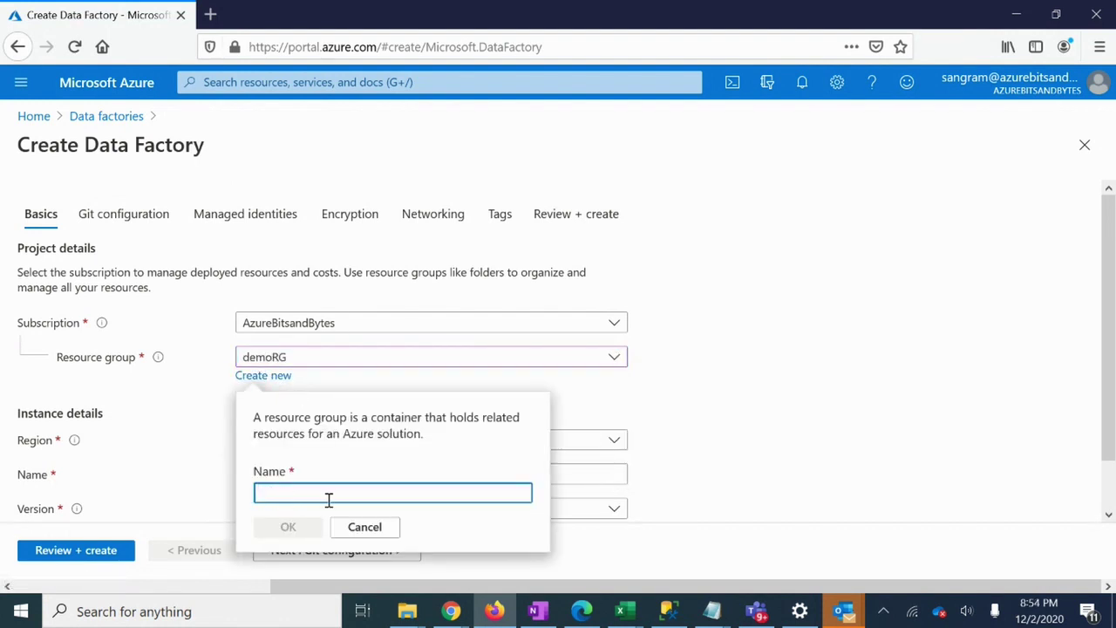
left_click(366, 528)
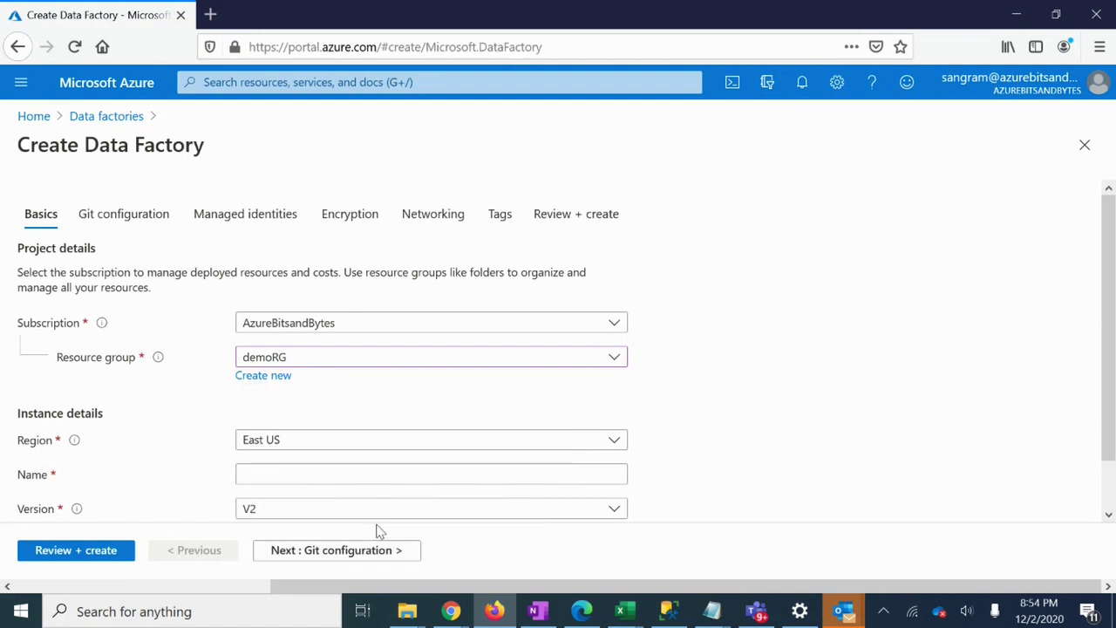
scroll(893, 418, "down", 1)
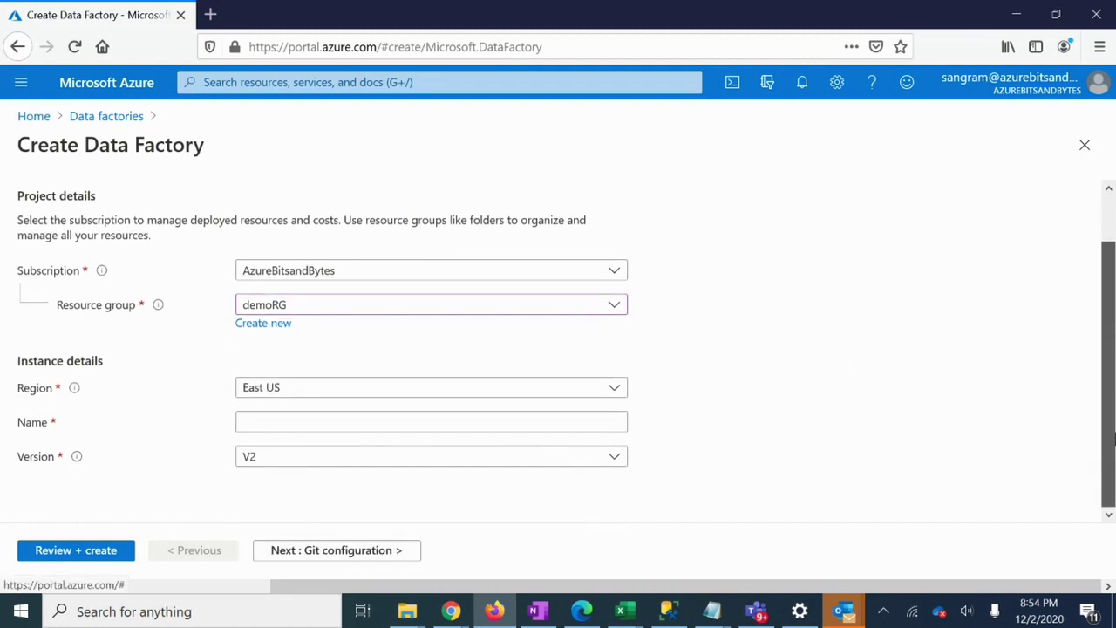
left_click(336, 392)
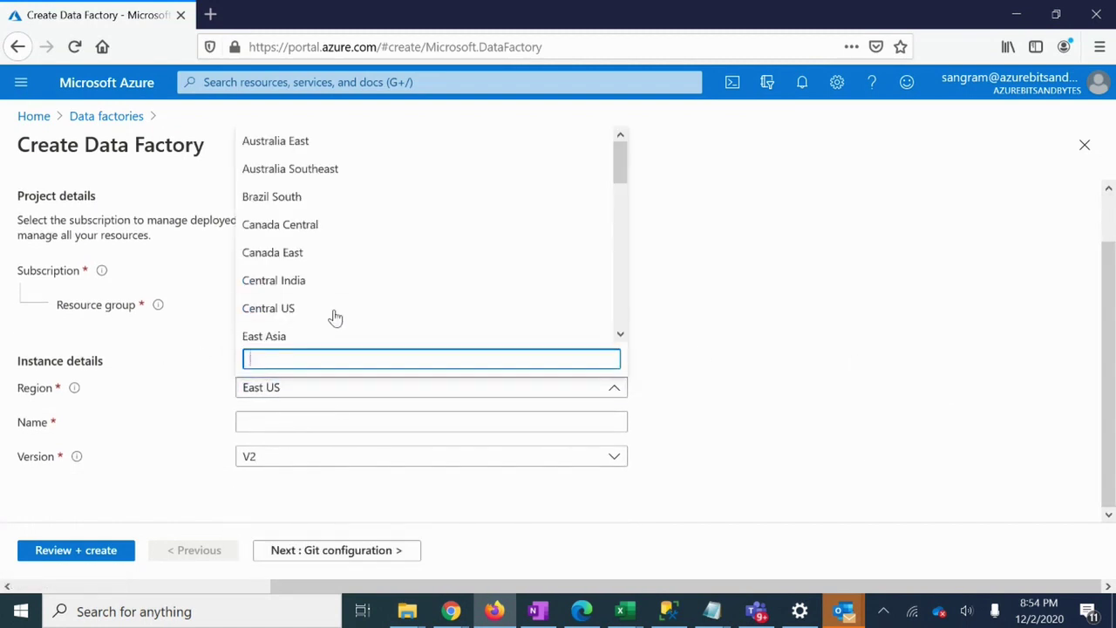
left_click(306, 399)
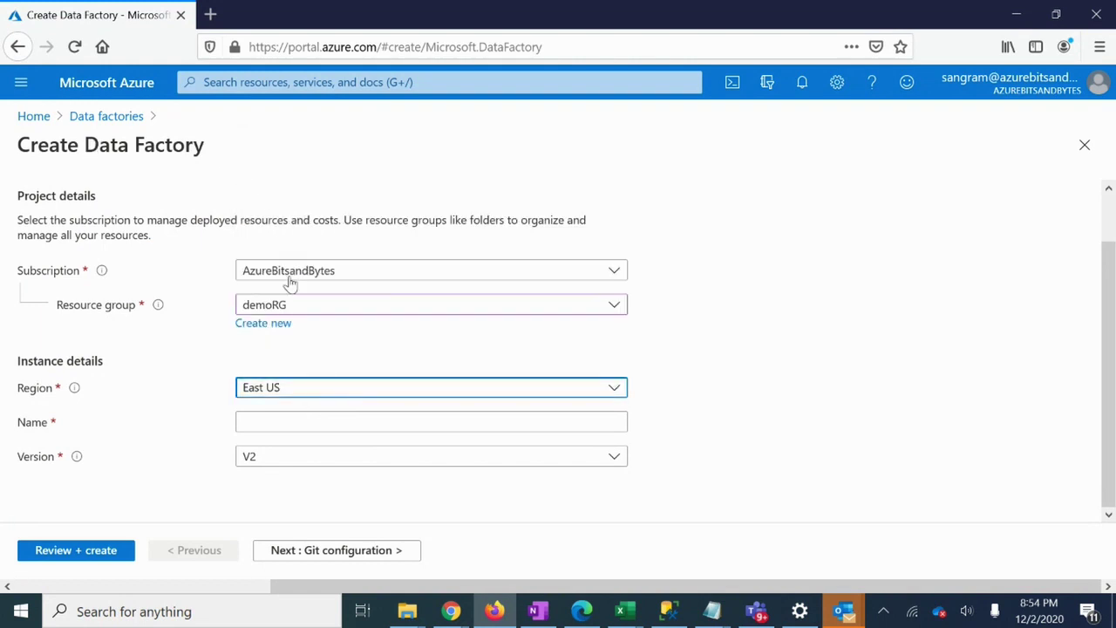
Name the data factory demobitsadf and choose version V2.
left_click(282, 422)
type("demobitsadf")
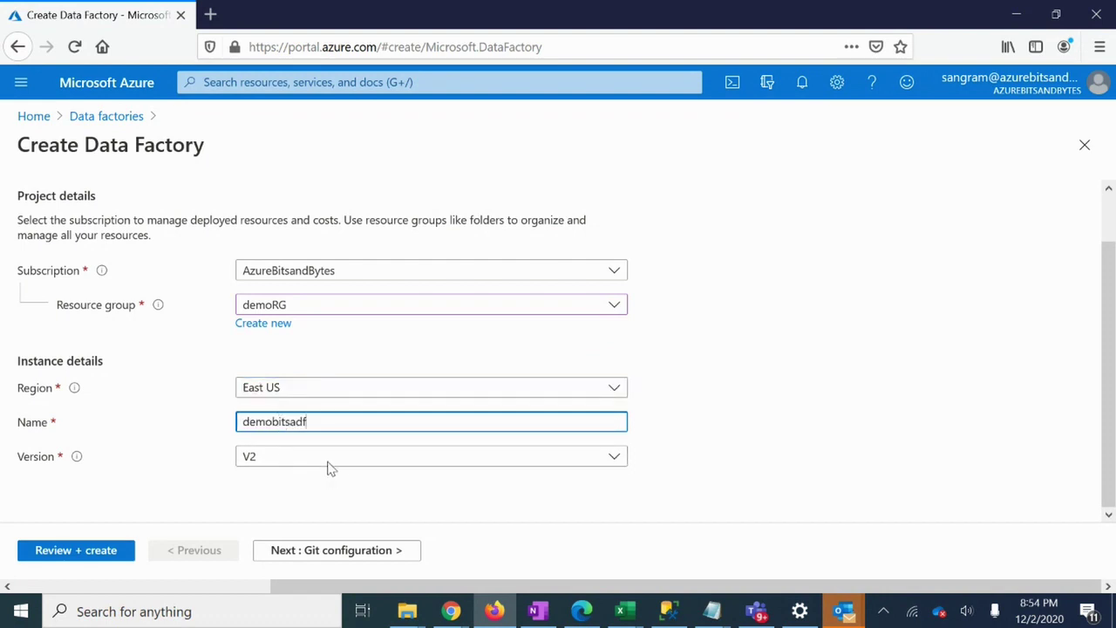
left_click(260, 461)
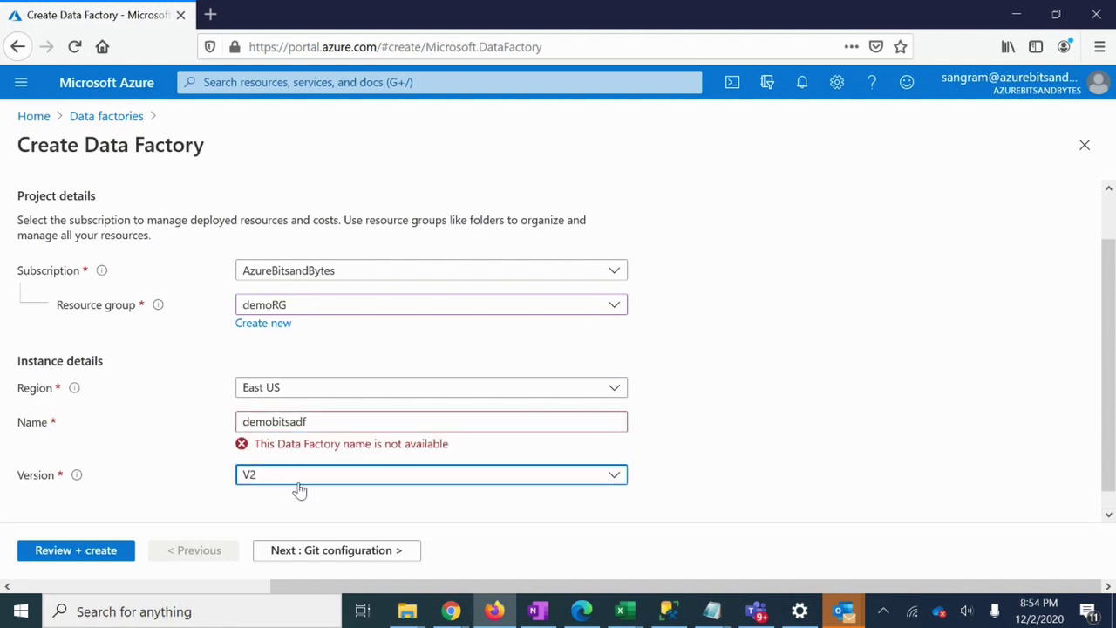
left_click(272, 479)
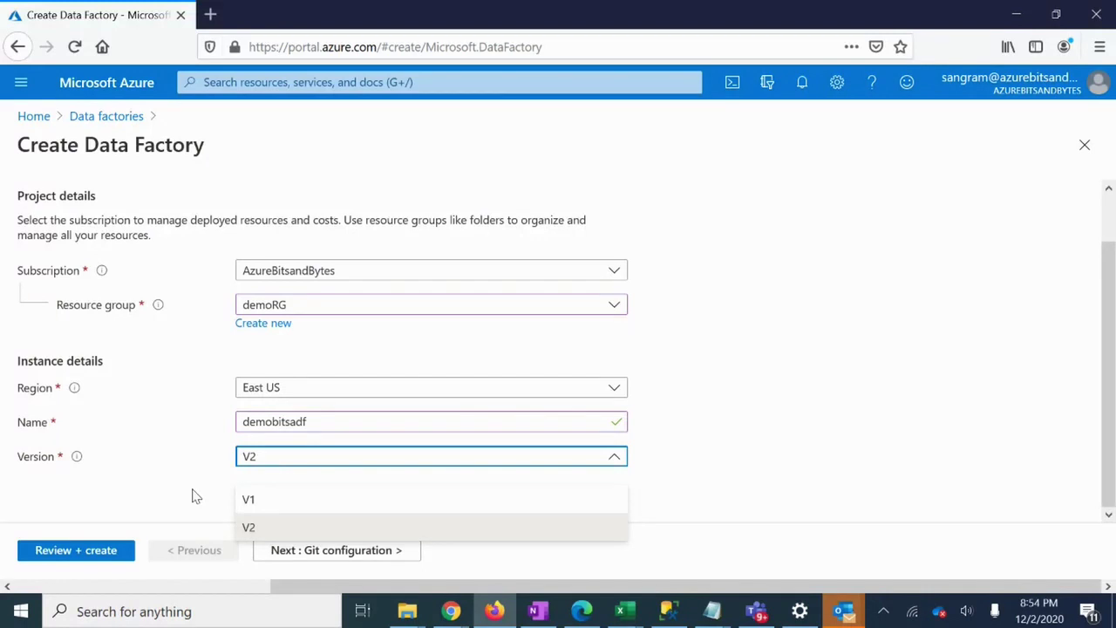
left_click(256, 529)
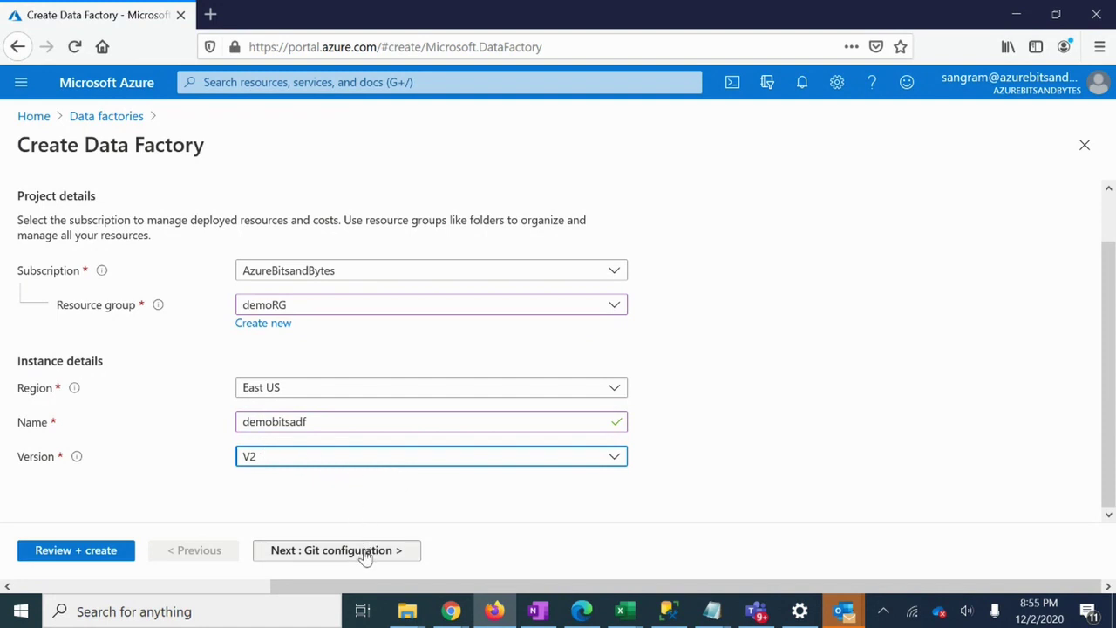
Defer the Git configuration and add a TeamName tag with the value Payments to the data factory.
left_click(304, 558)
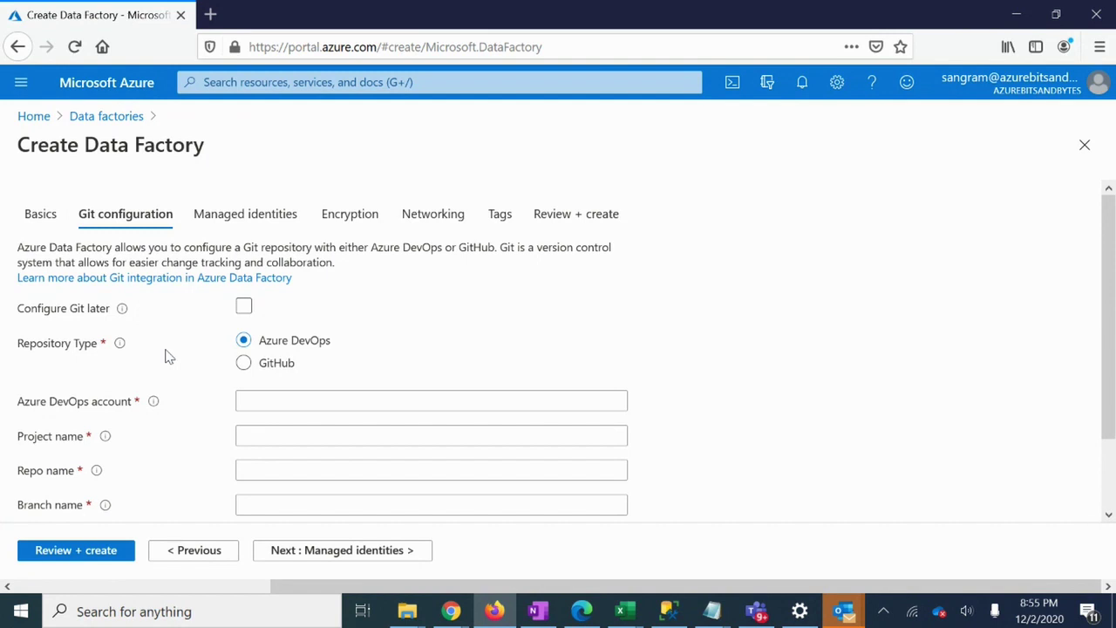
left_click(244, 306)
left_click(500, 218)
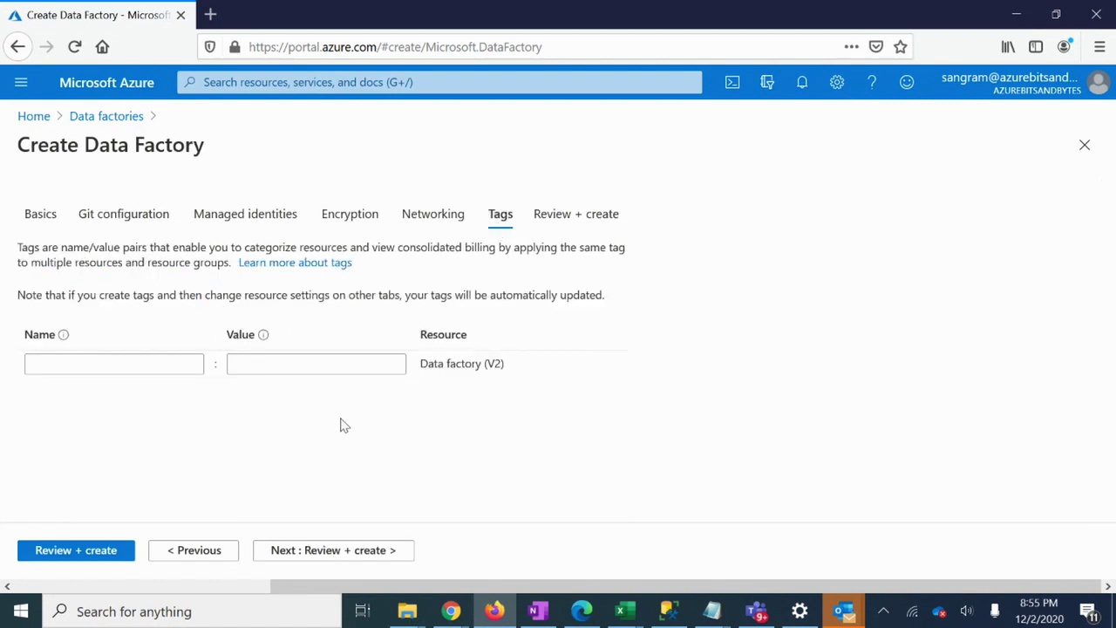
left_click(132, 366)
type("Tea")
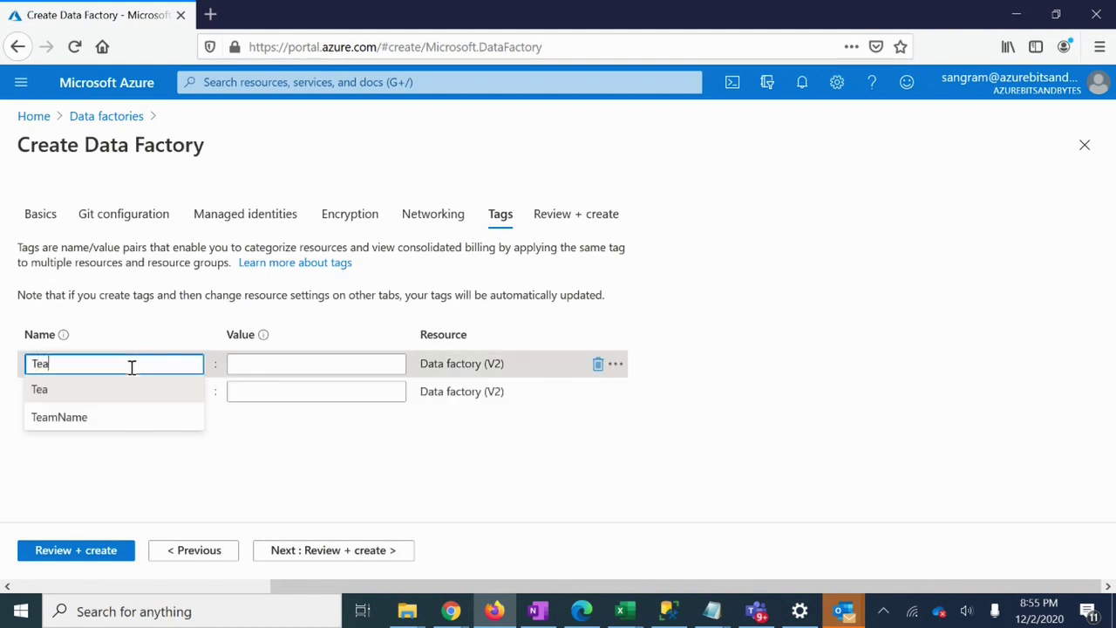
type("mName")
key("Tab")
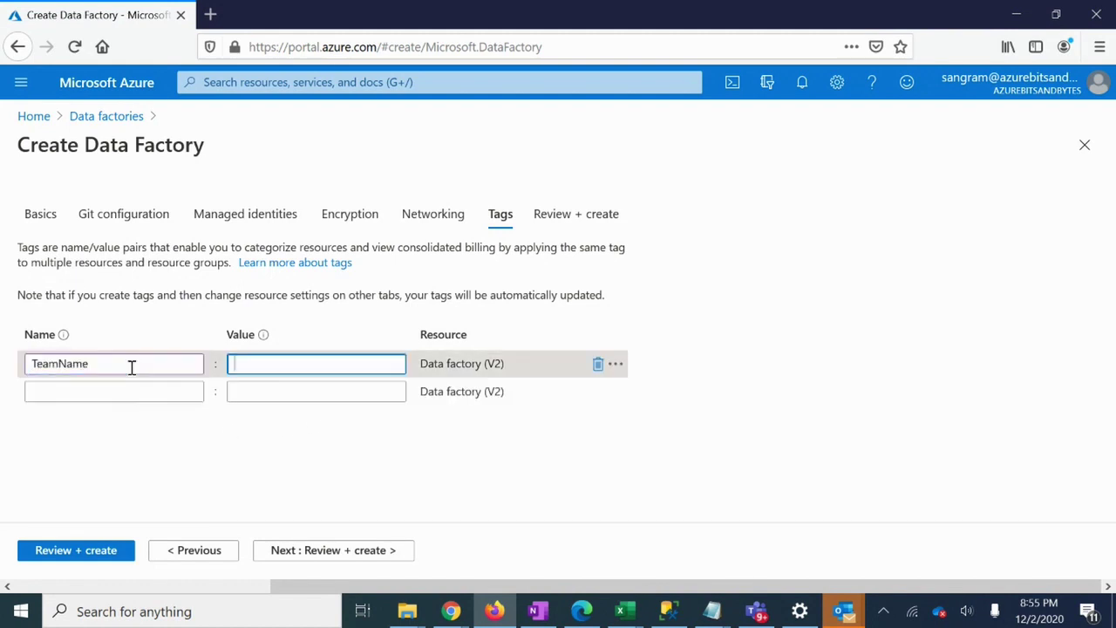
type("Payments")
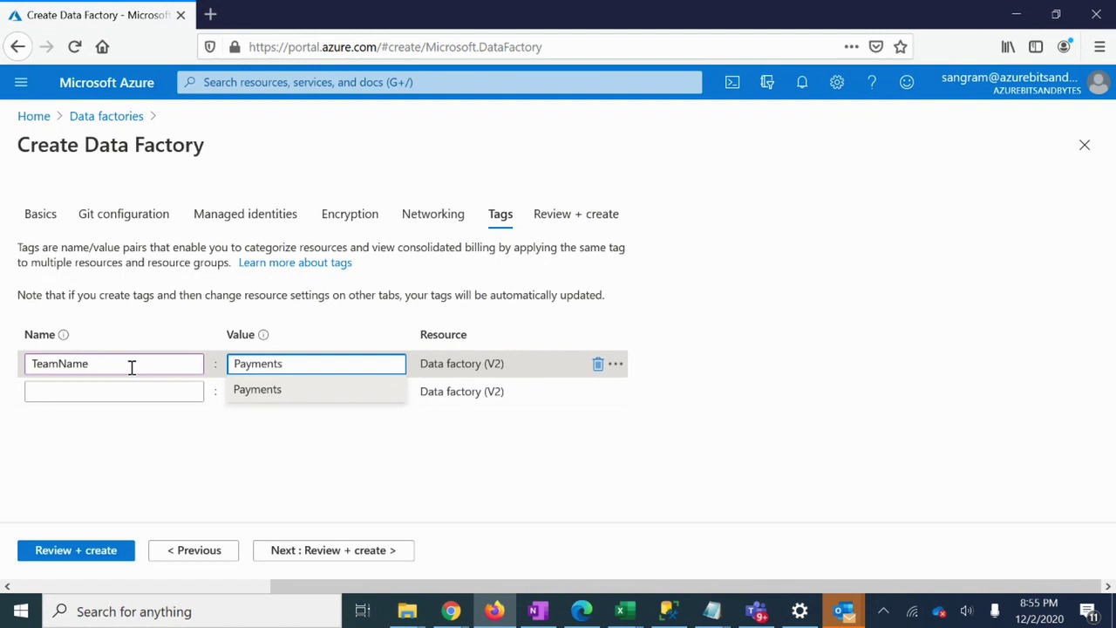
left_click(288, 448)
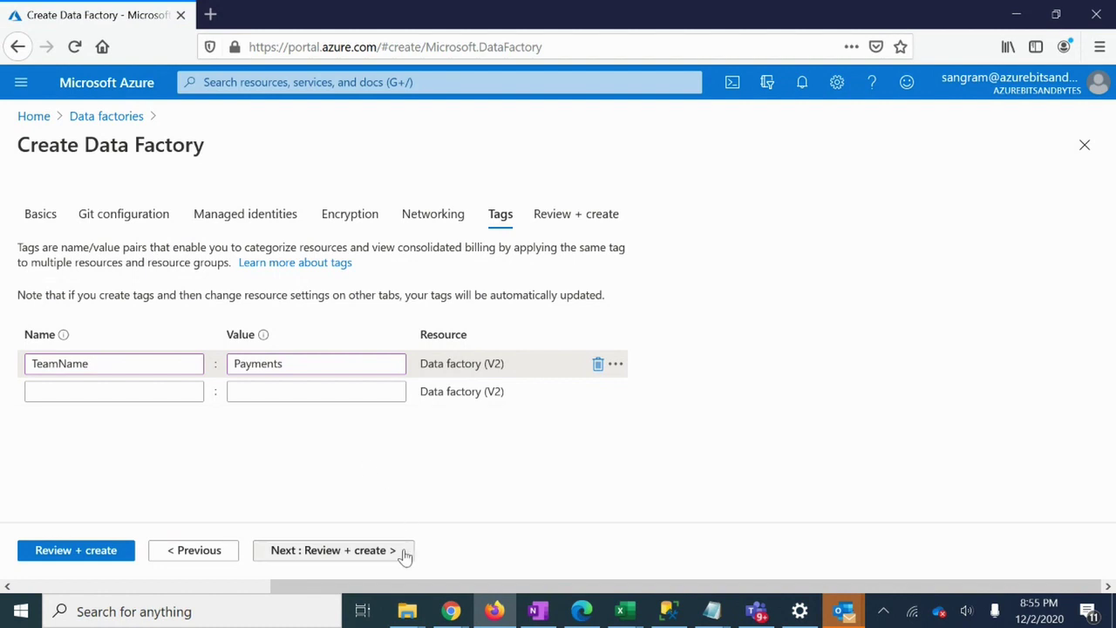
Review the validated settings summary and create the data factory.
left_click(320, 553)
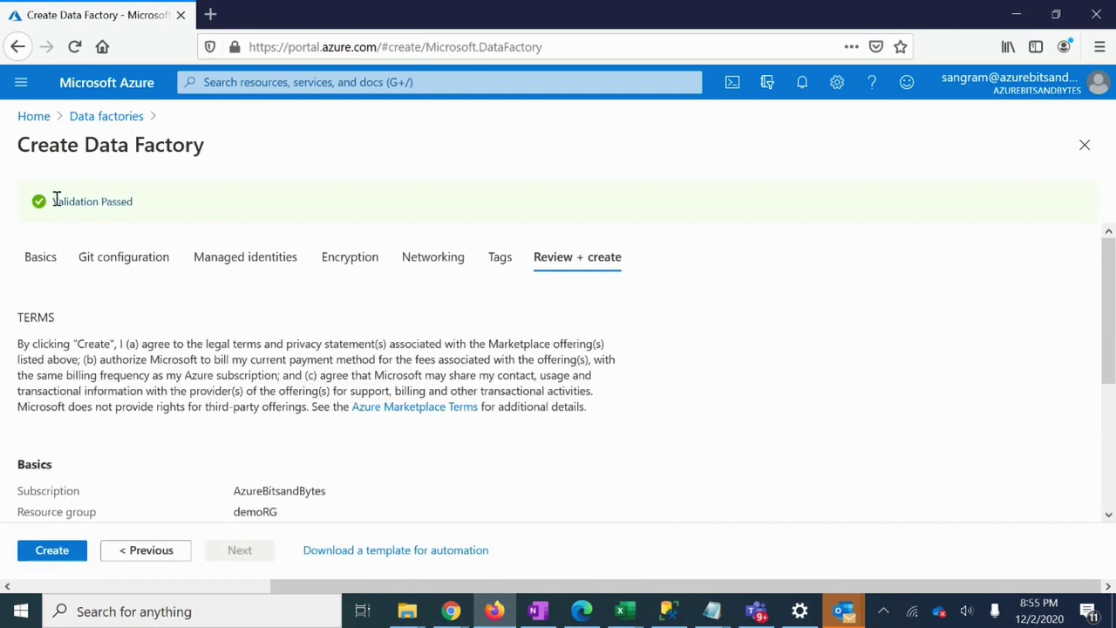
scroll(1112, 305, "down", 1)
left_click_drag(1113, 305, 1112, 422)
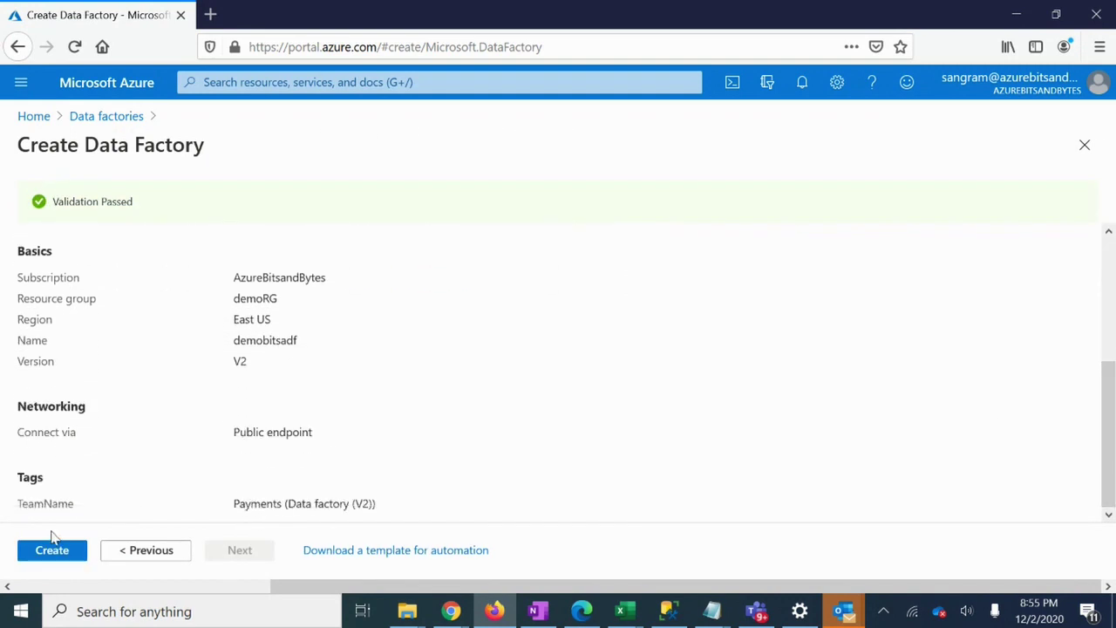
left_click(45, 555)
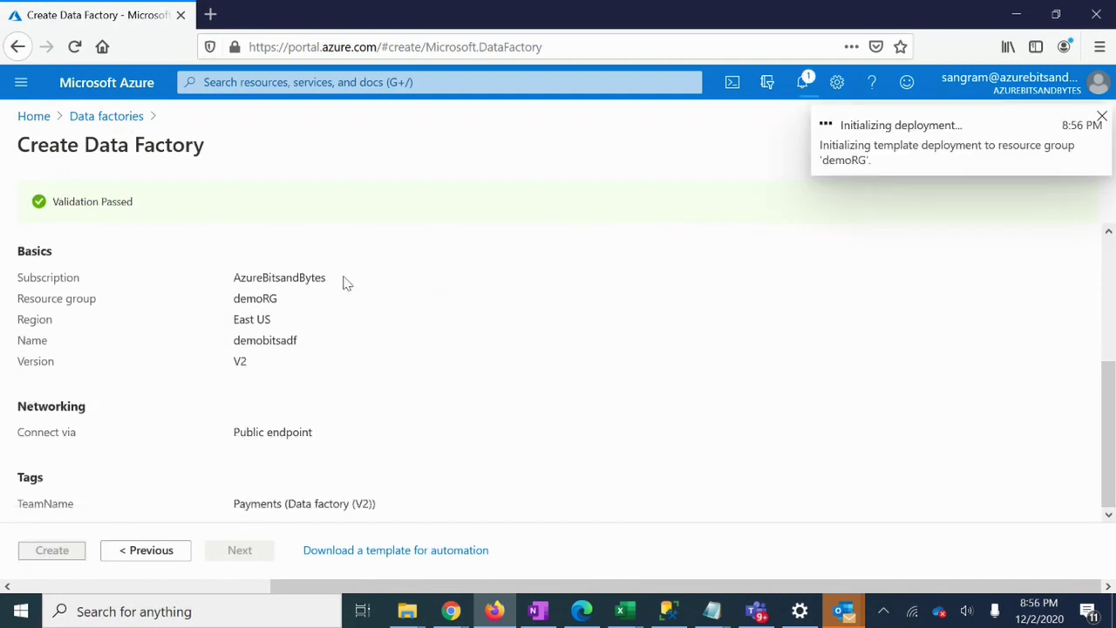
Open the running deployment from the notifications and go to the deployed data factory resource.
left_click(802, 83)
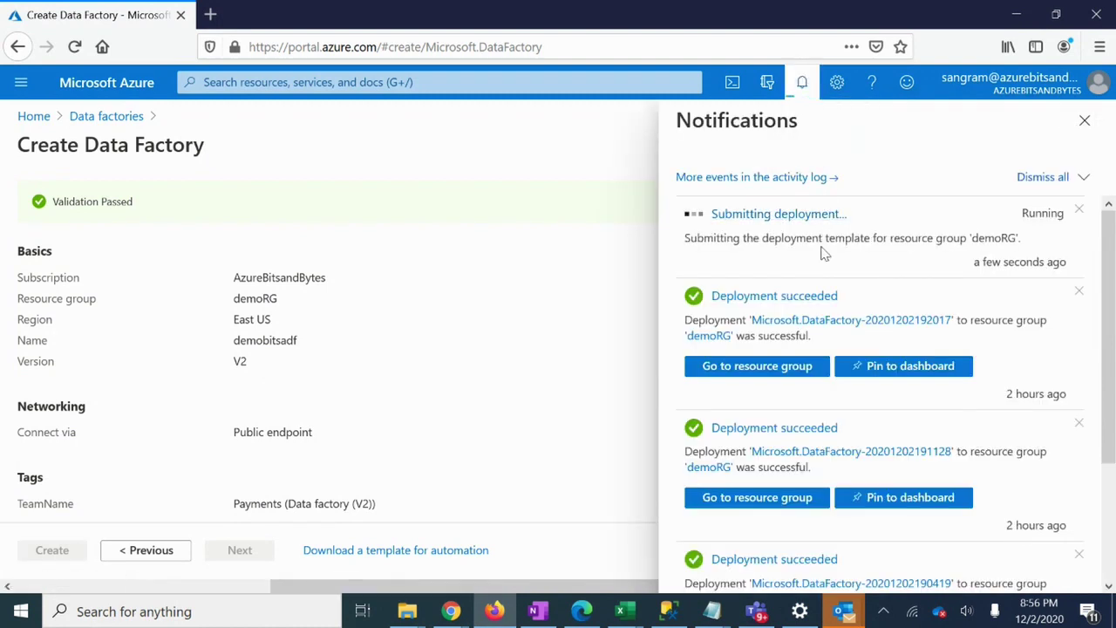
left_click(766, 237)
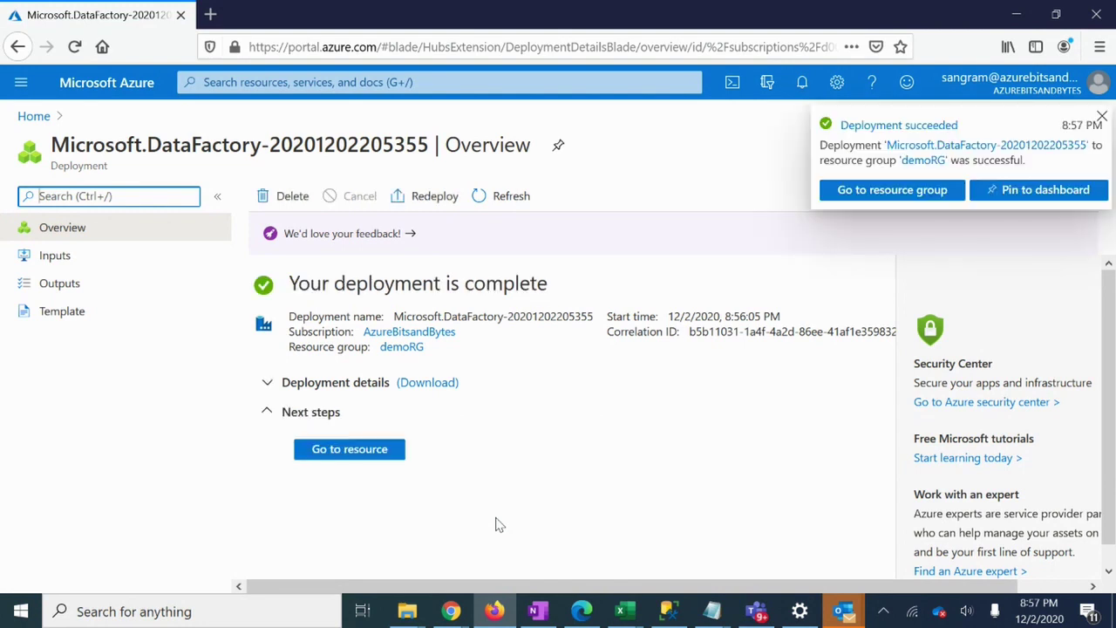
left_click(376, 460)
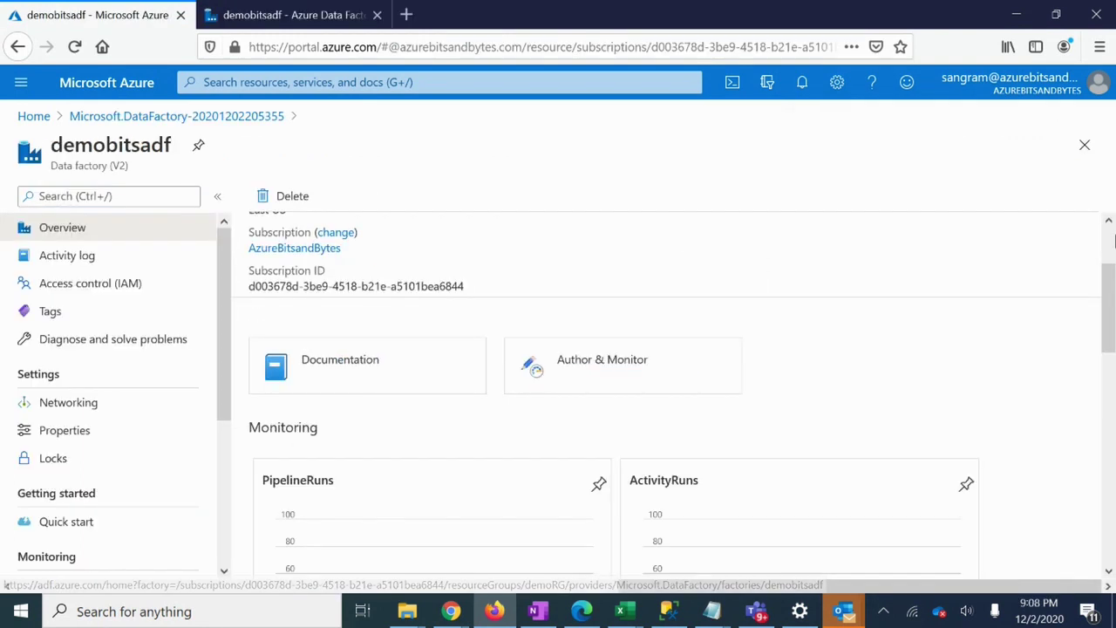
Examine the data factory's essentials, such as status and location, and its Author & Monitor home page.
scroll(602, 279, "up", 3)
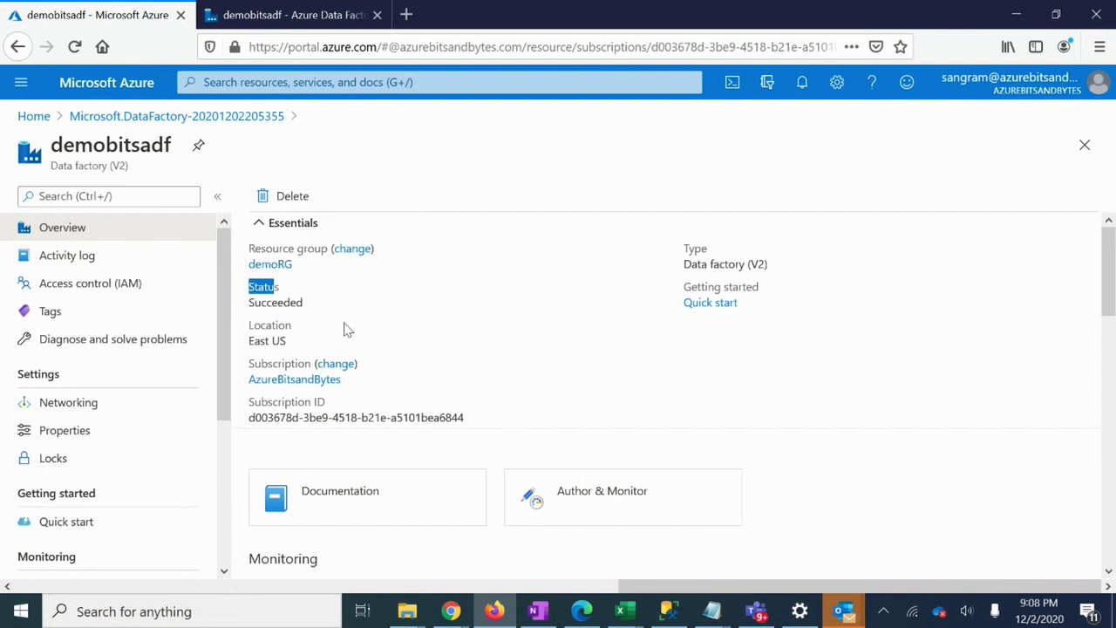
left_click_drag(249, 326, 291, 331)
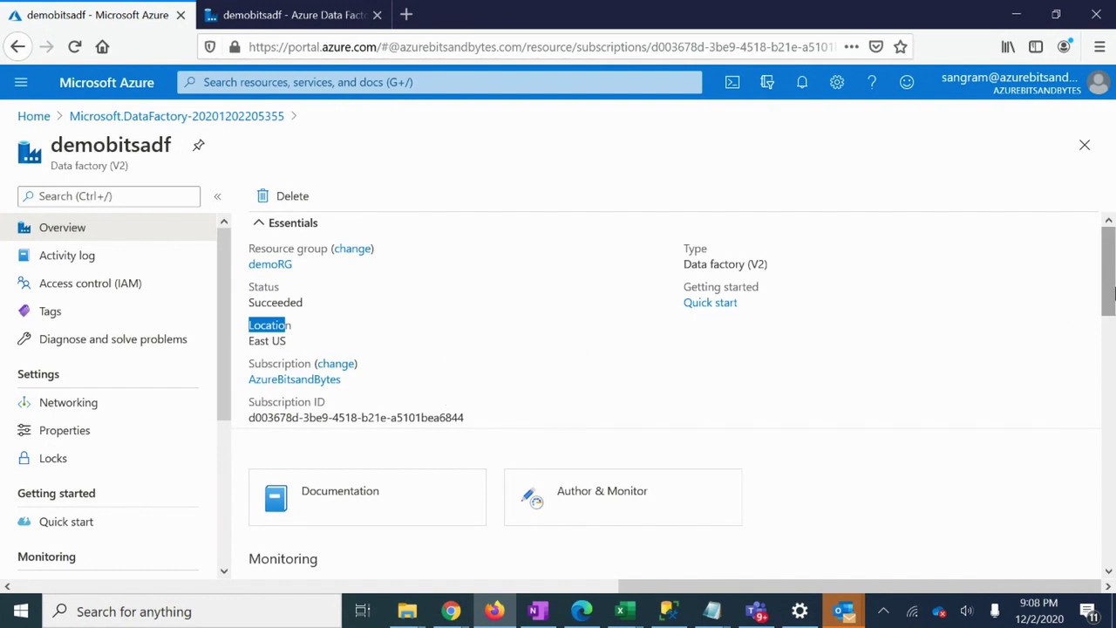
left_click_drag(1110, 292, 1110, 327)
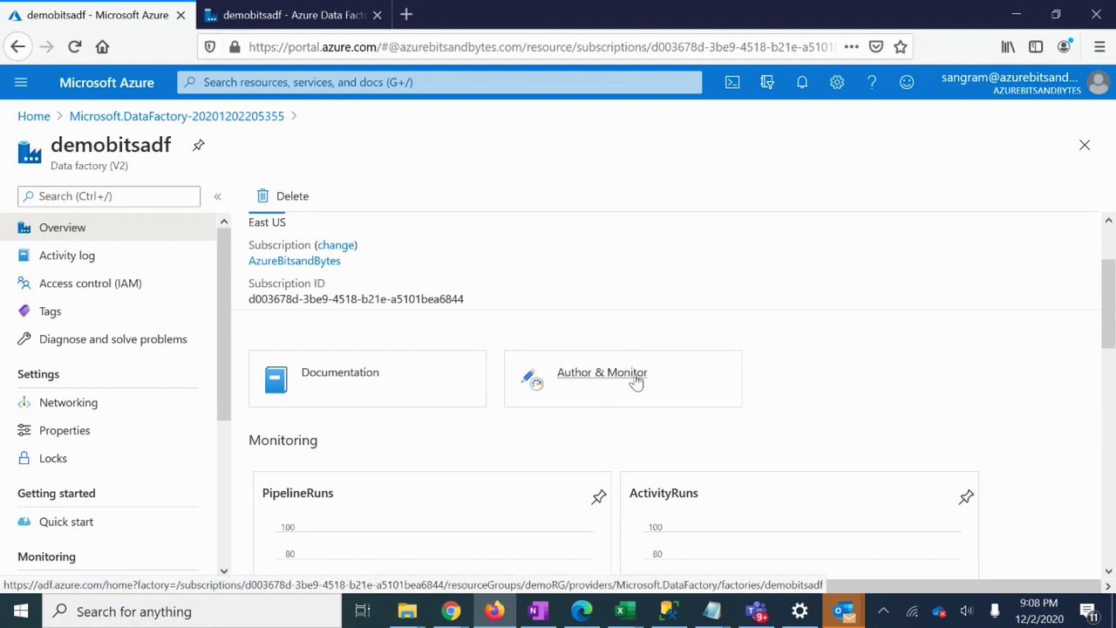
left_click(271, 26)
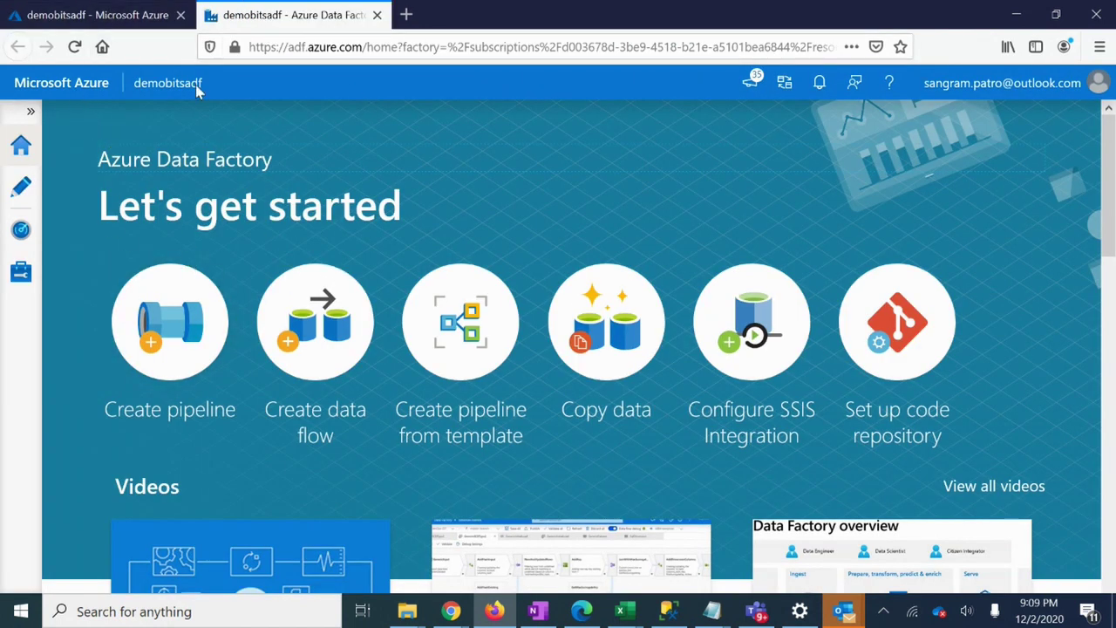
Return to the factory's portal page and examine its activity log and the role assignments under access control.
left_click(98, 15)
left_click(87, 260)
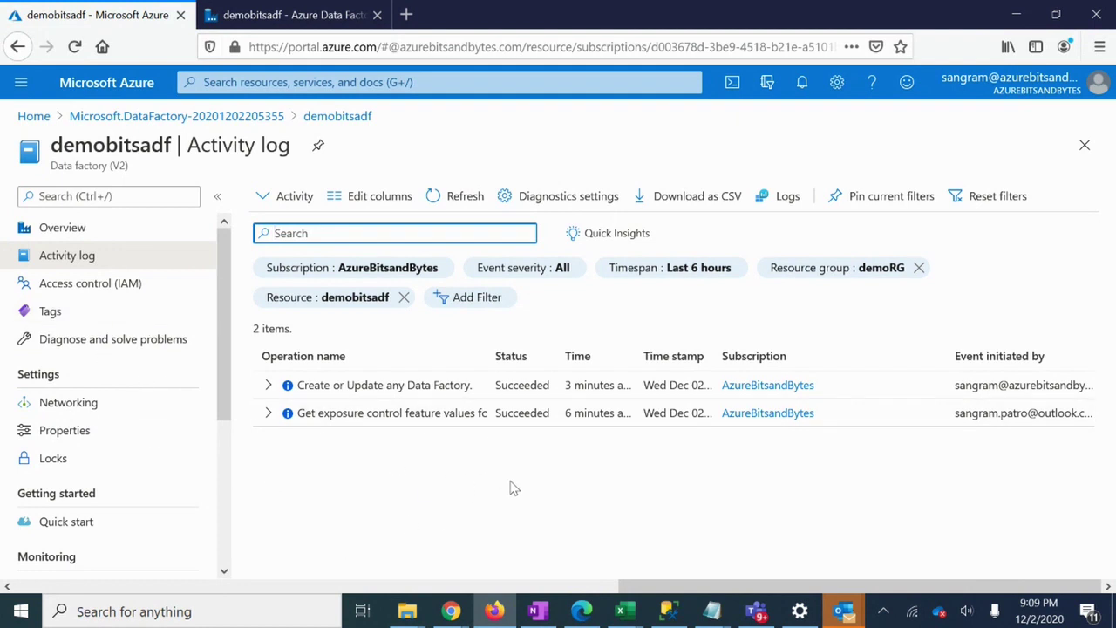
left_click(154, 289)
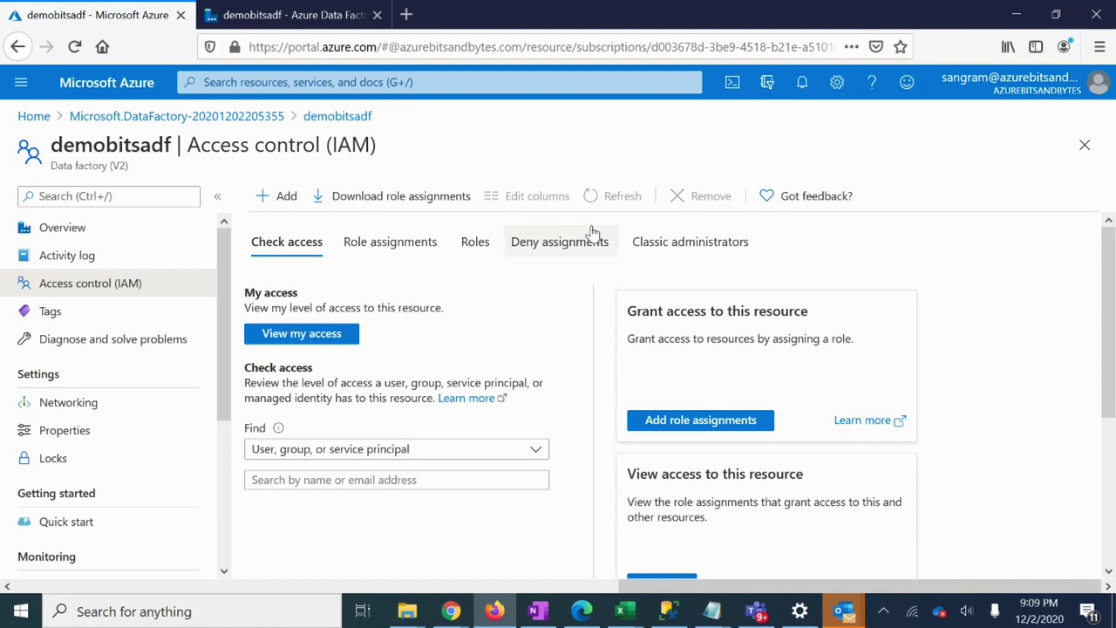
left_click(408, 242)
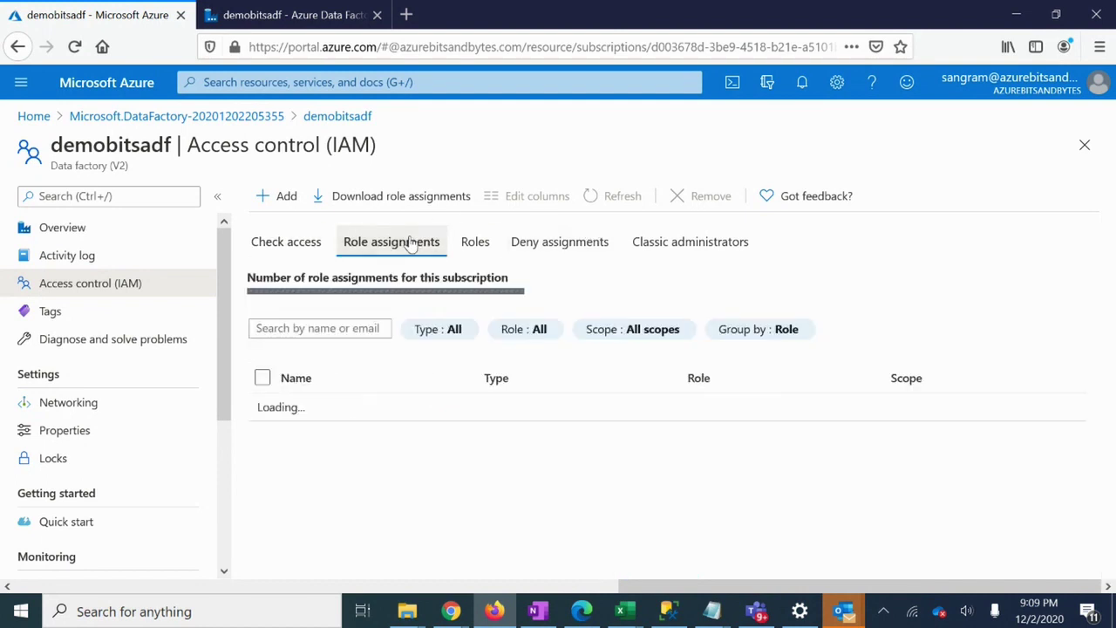
Start a new role assignment for the data factory, check the role descriptions and choose the Contributor role.
left_click(280, 201)
left_click(300, 228)
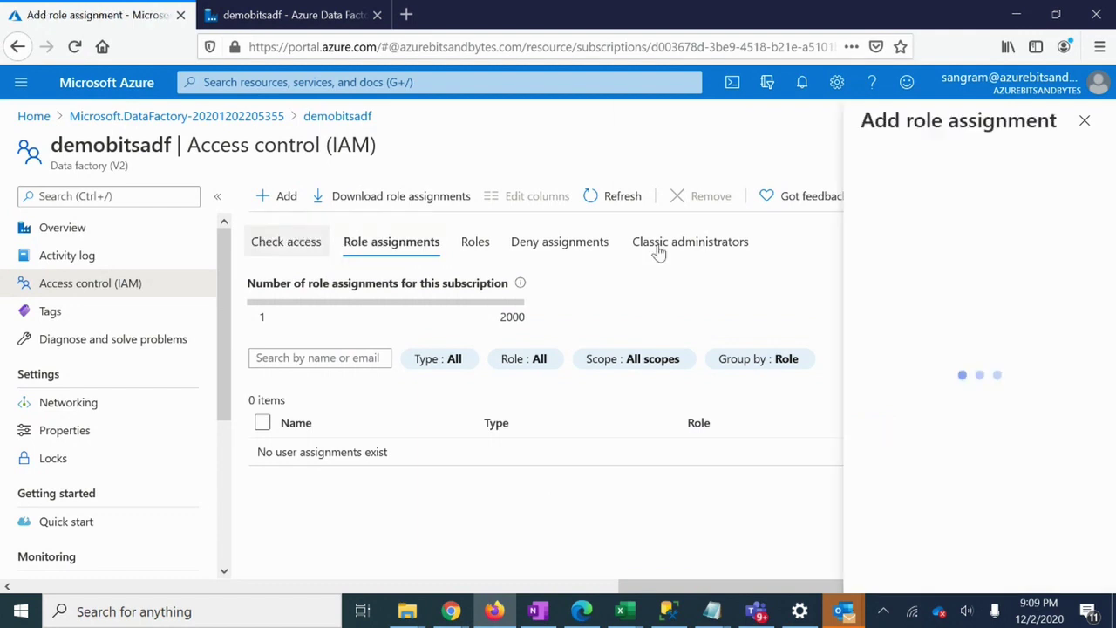
left_click(871, 192)
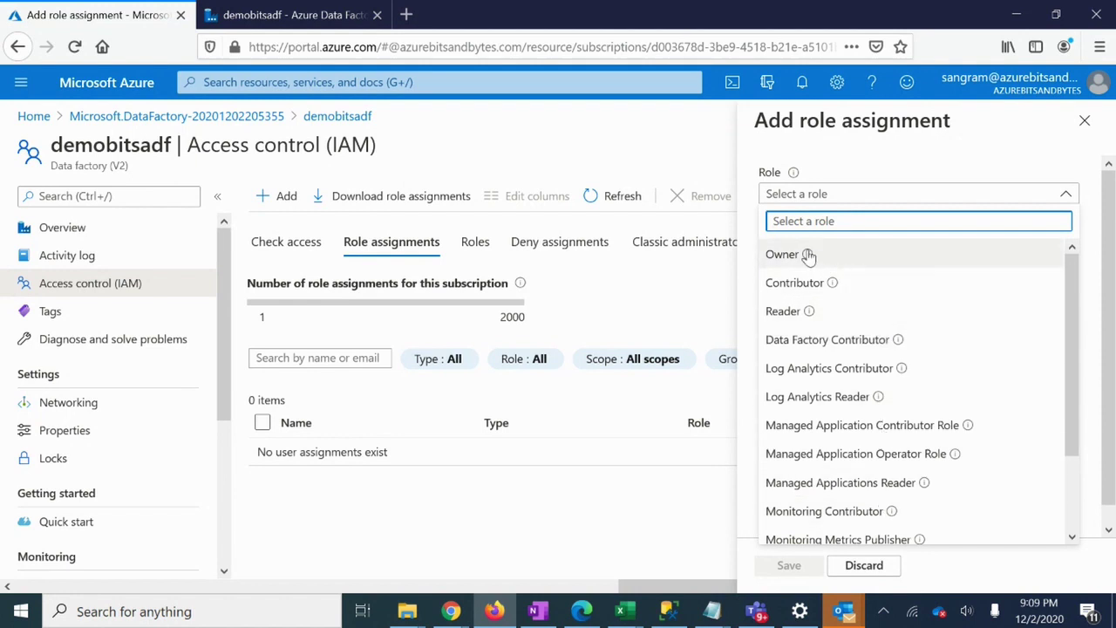
mouse_move(806, 258)
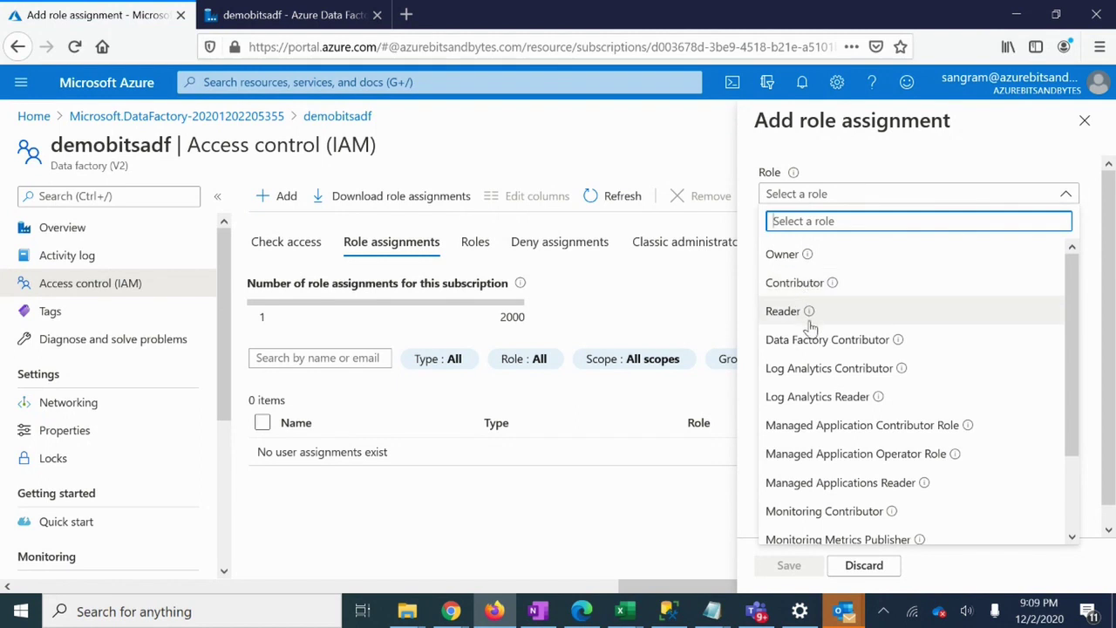
mouse_move(809, 314)
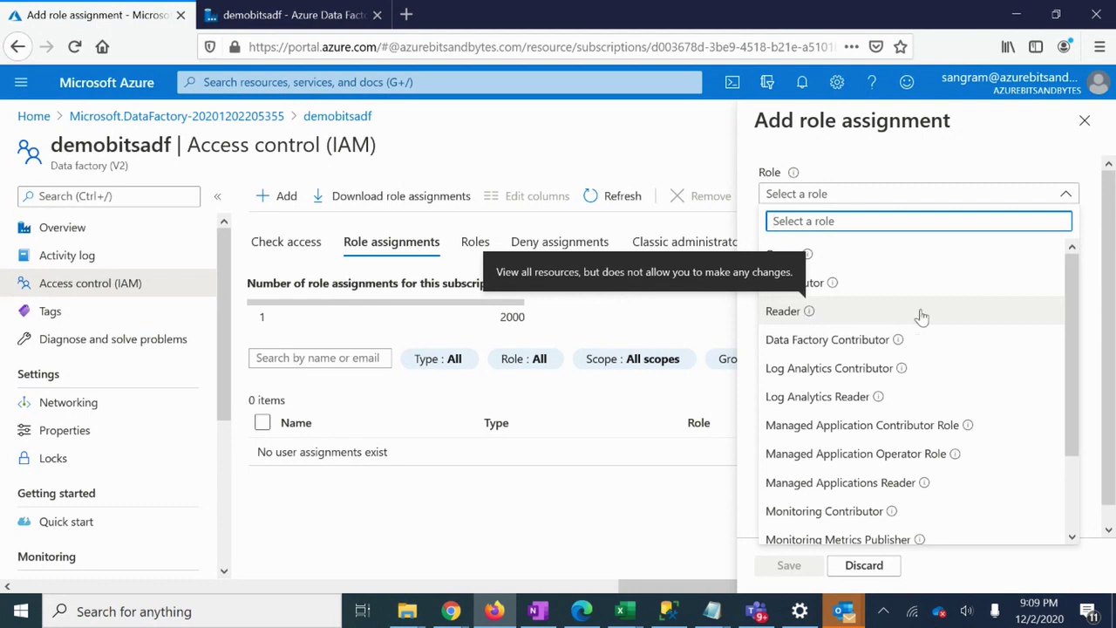
left_click(831, 282)
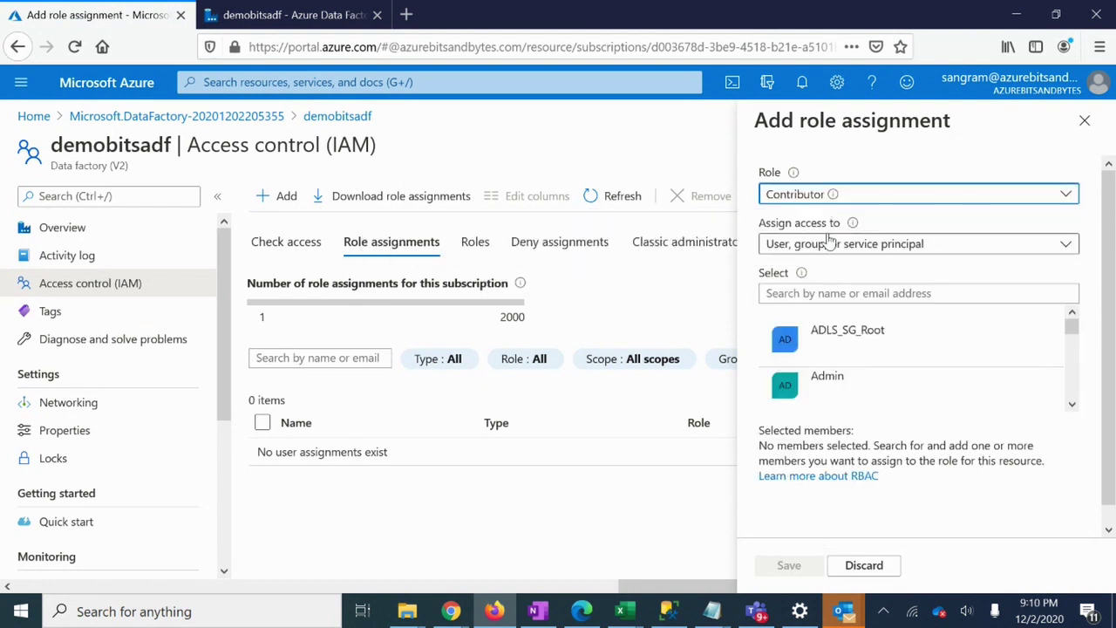
Search for the intended user by name, select them as the member and save the Contributor role assignment.
left_click(807, 294)
type("lo")
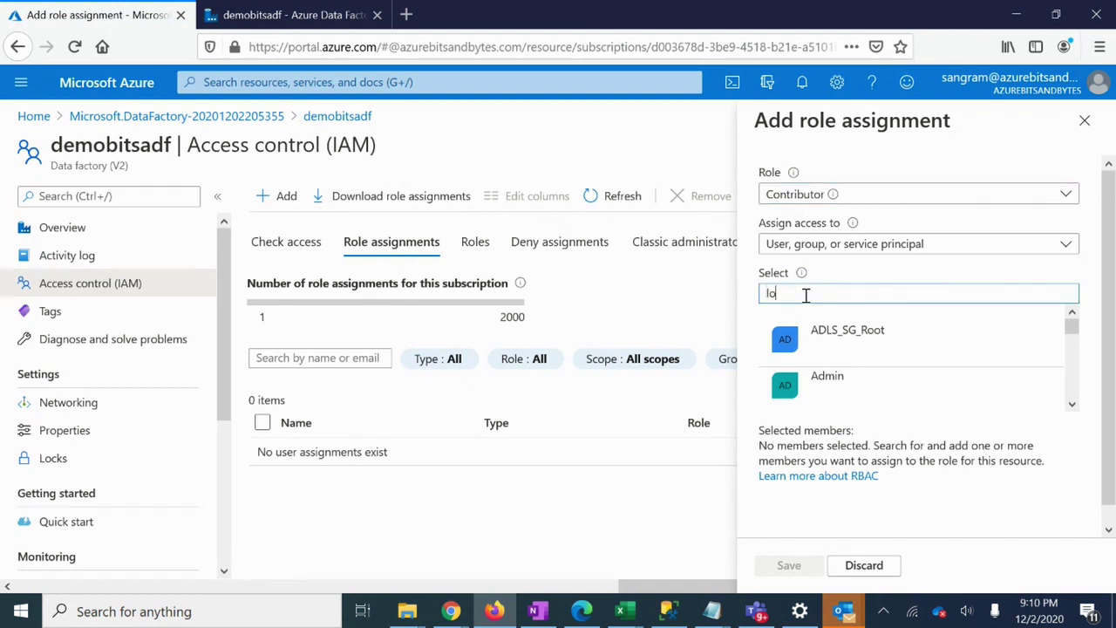
type("ki")
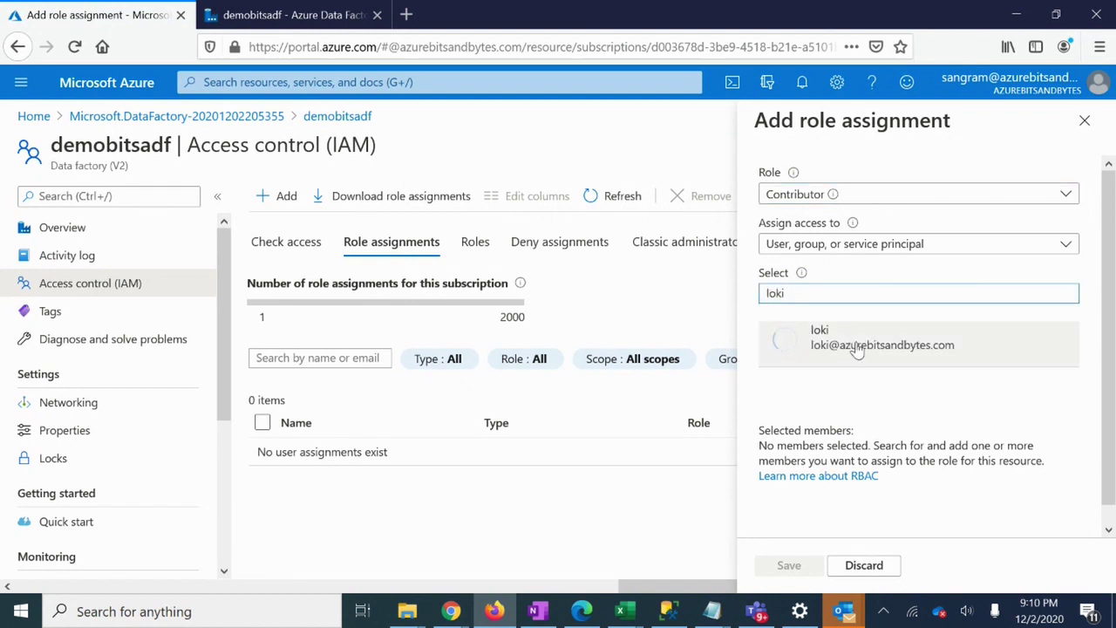
left_click(857, 346)
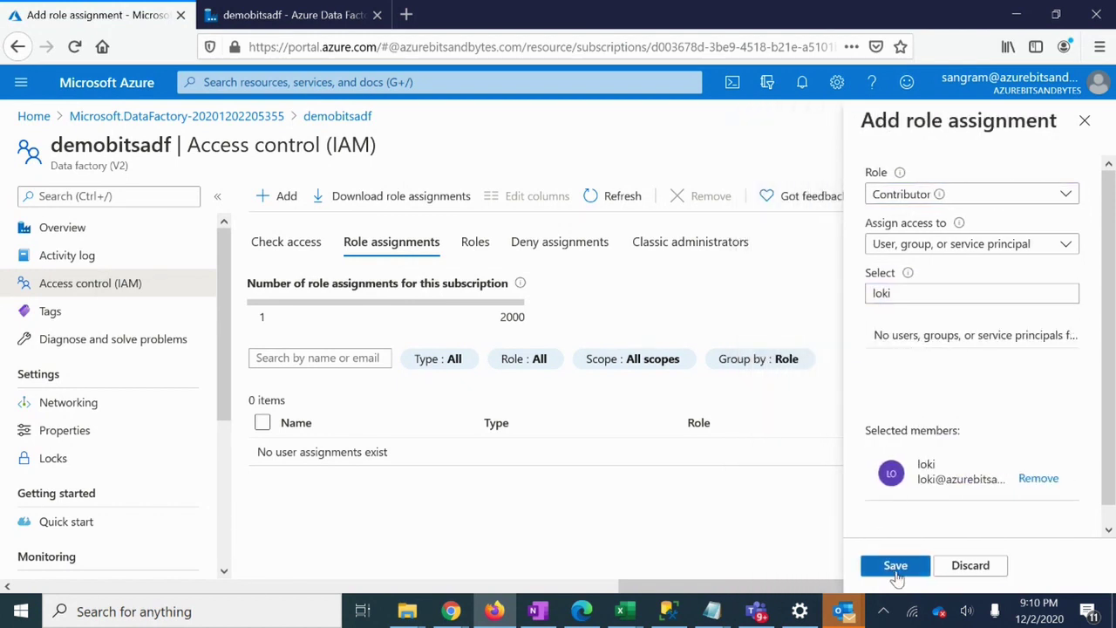
left_click(895, 569)
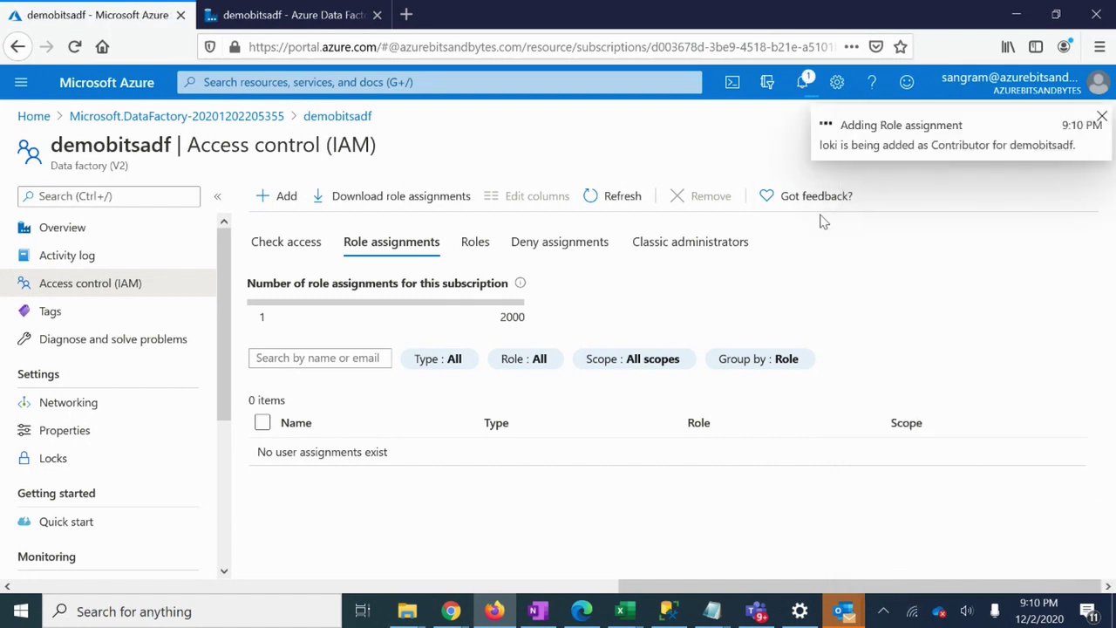
Check the progress of the role assignment in the notifications and return to the role assignments list.
left_click(802, 87)
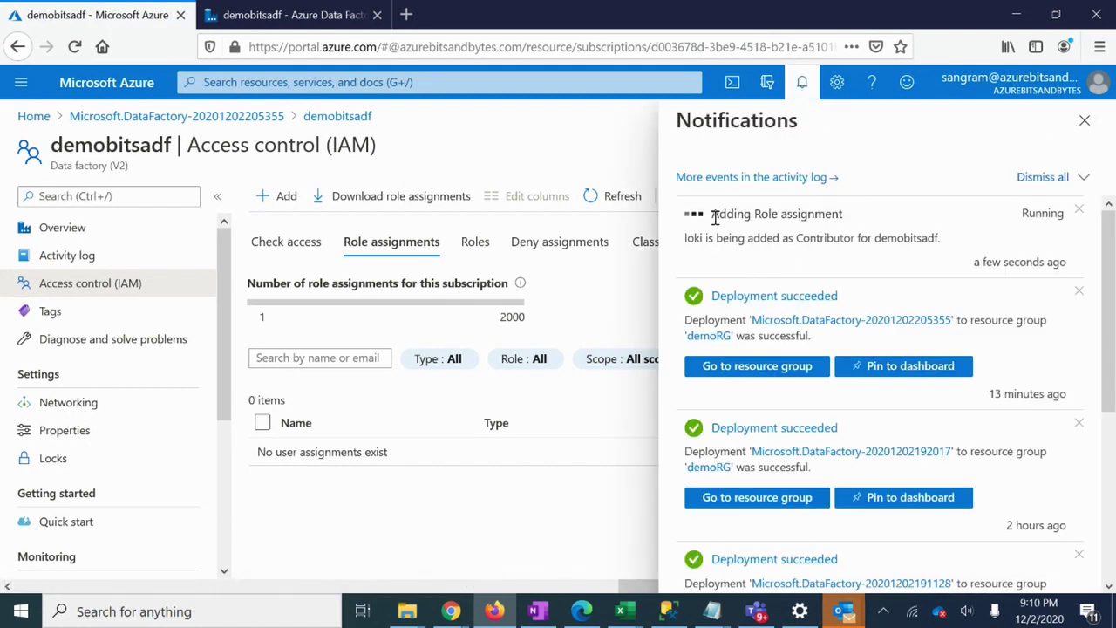
left_click_drag(711, 213, 838, 220)
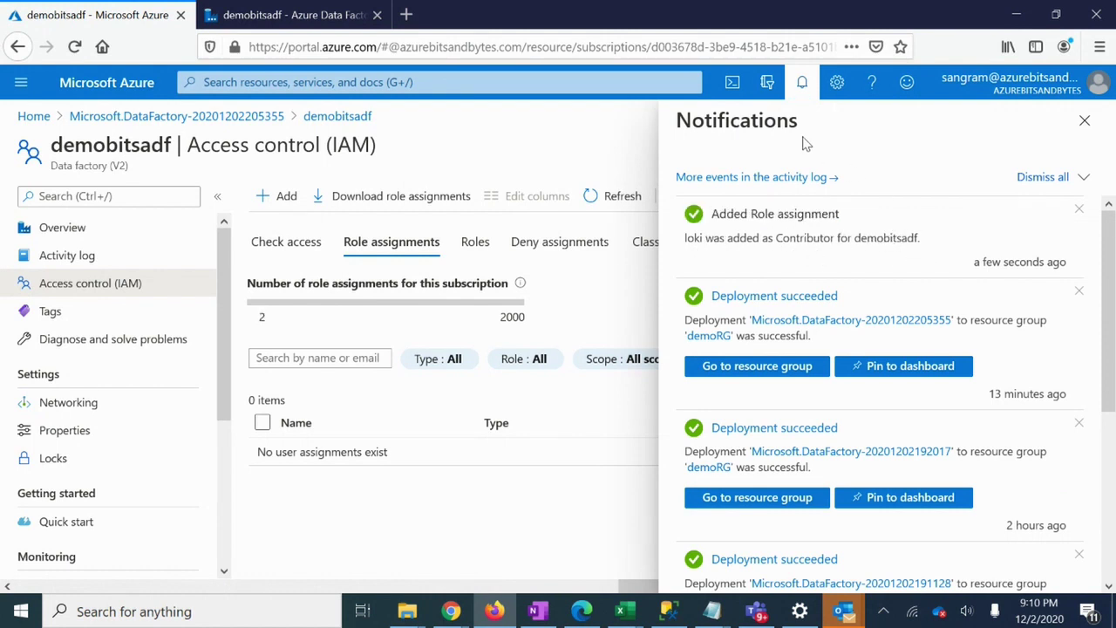
left_click(803, 96)
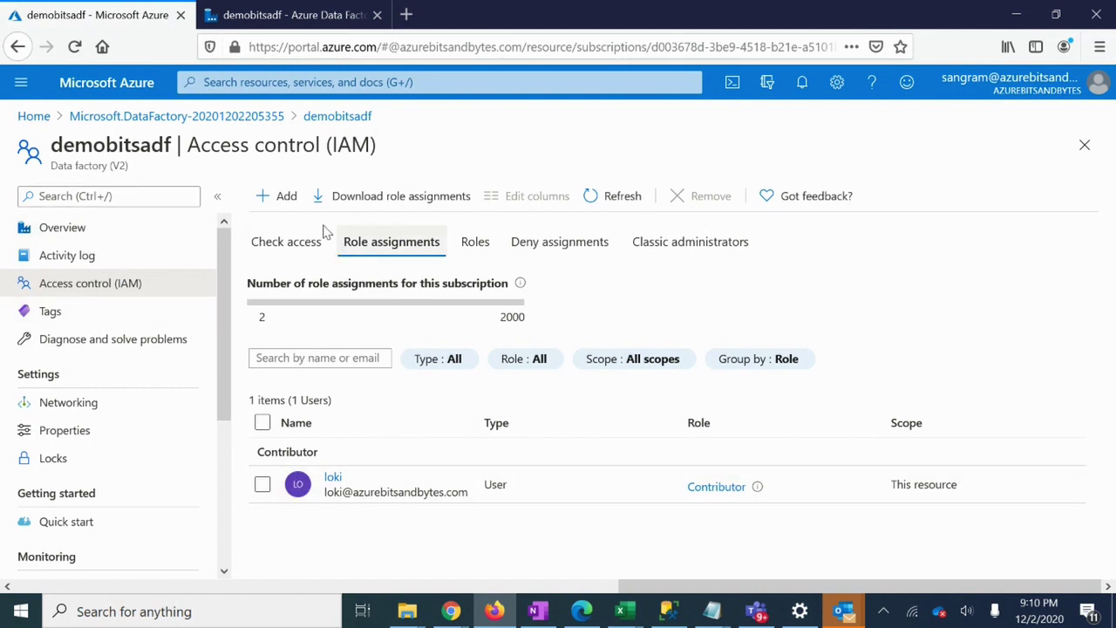
left_click(278, 196)
left_click(288, 228)
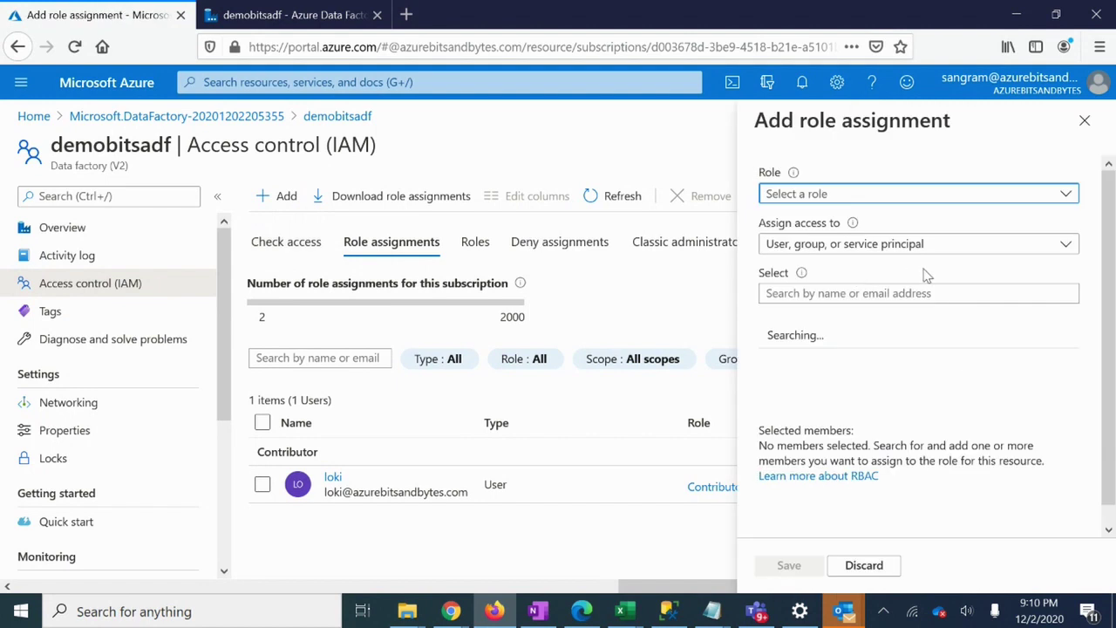
left_click(886, 247)
left_click(859, 270)
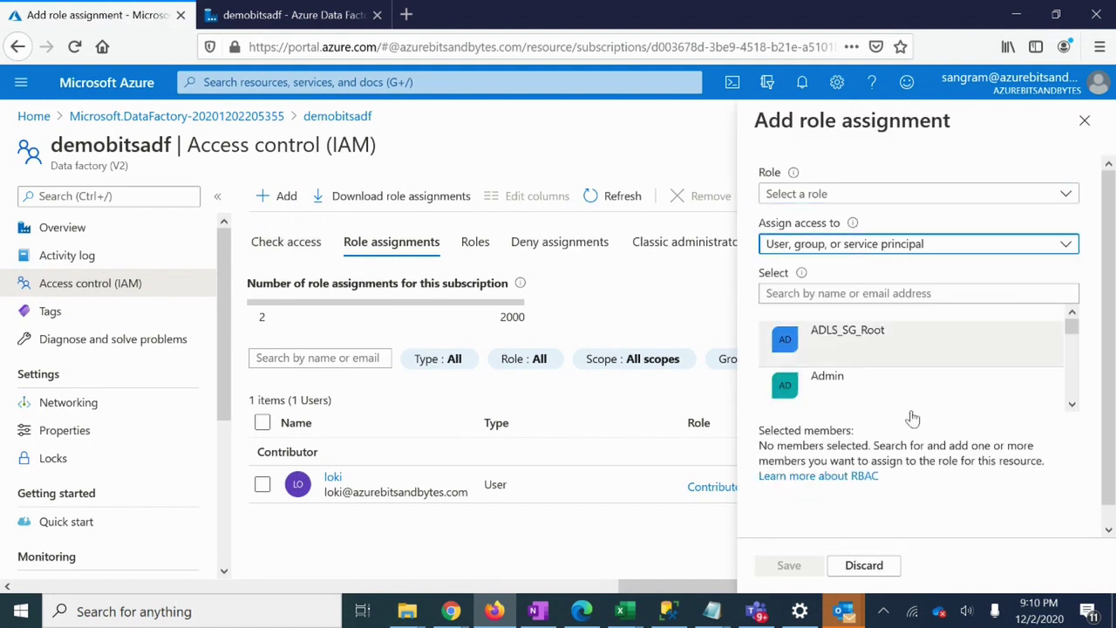
left_click(1084, 122)
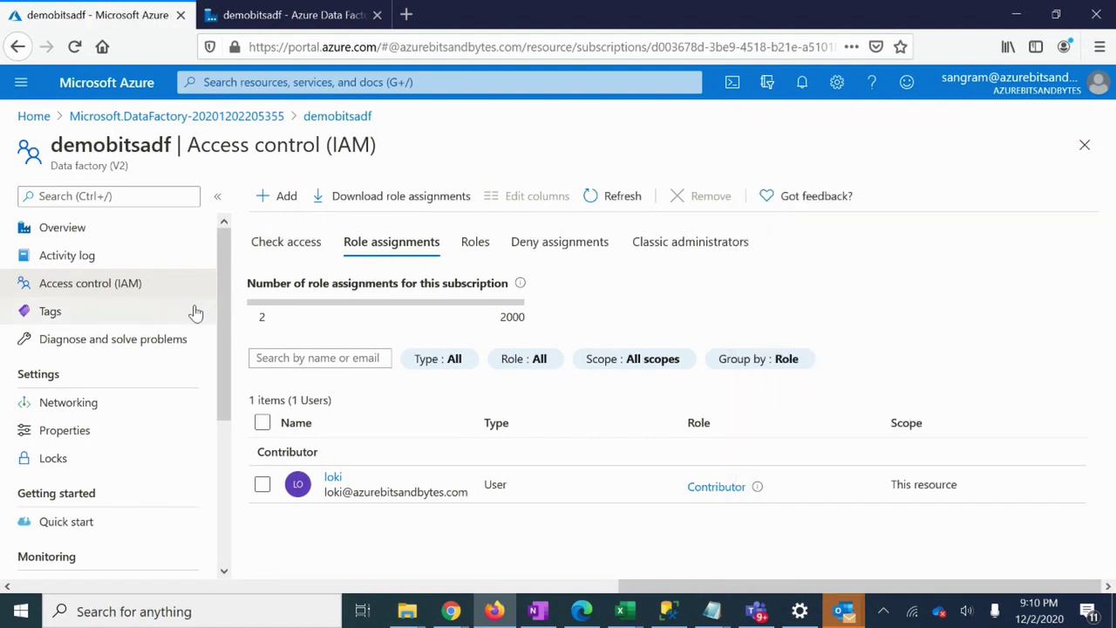
Examine the data factory's tags, its common problems for troubleshooting, and its public network access setting.
left_click(82, 313)
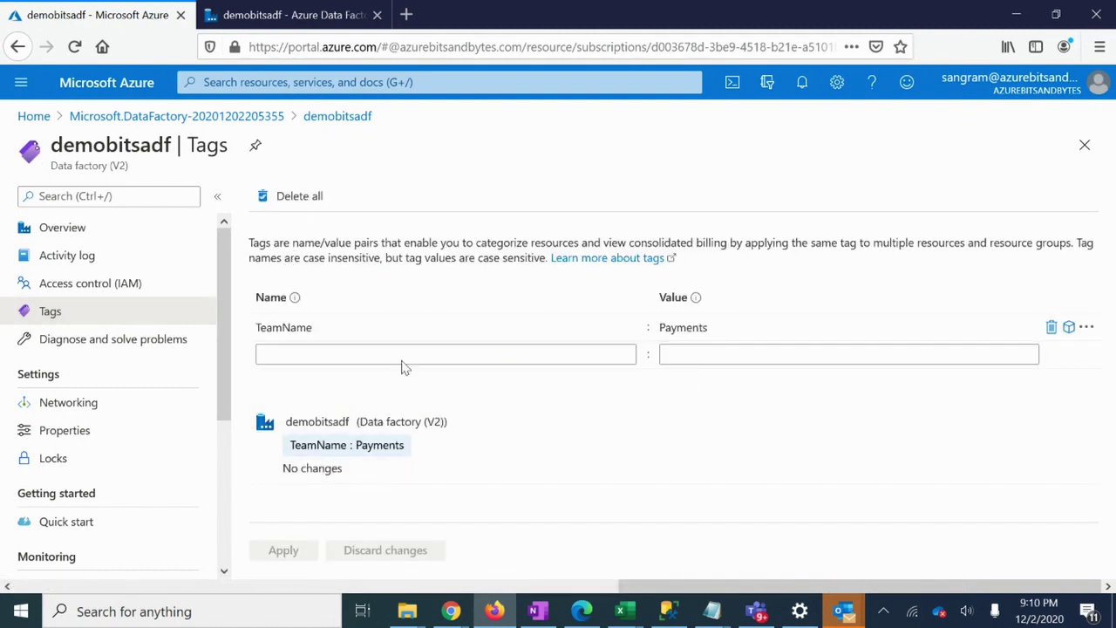
left_click(96, 343)
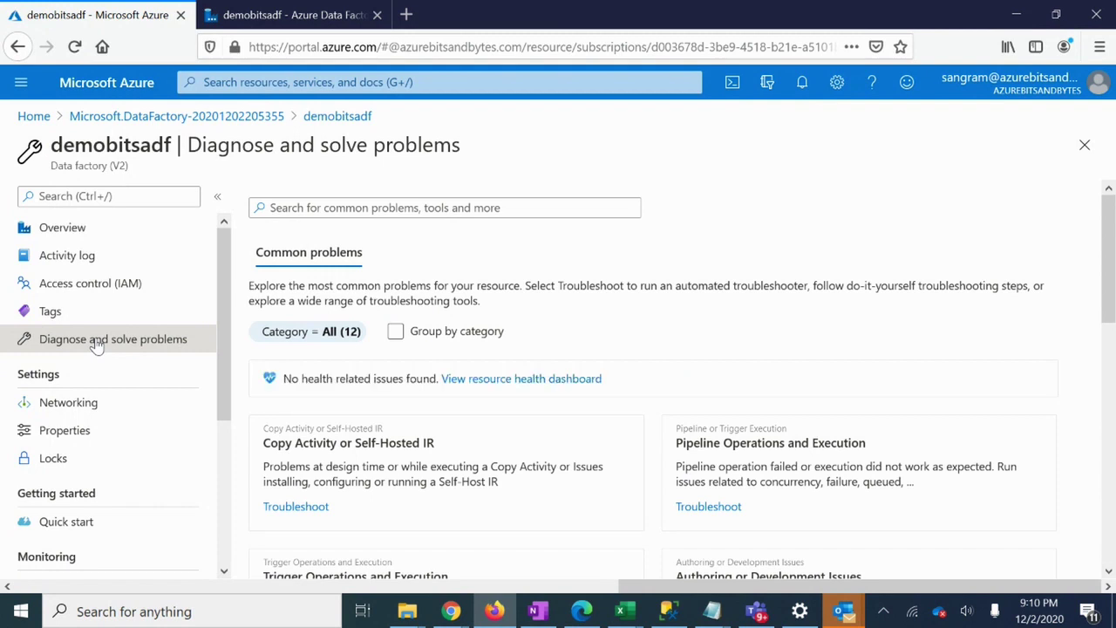
scroll(218, 388, "down", 1)
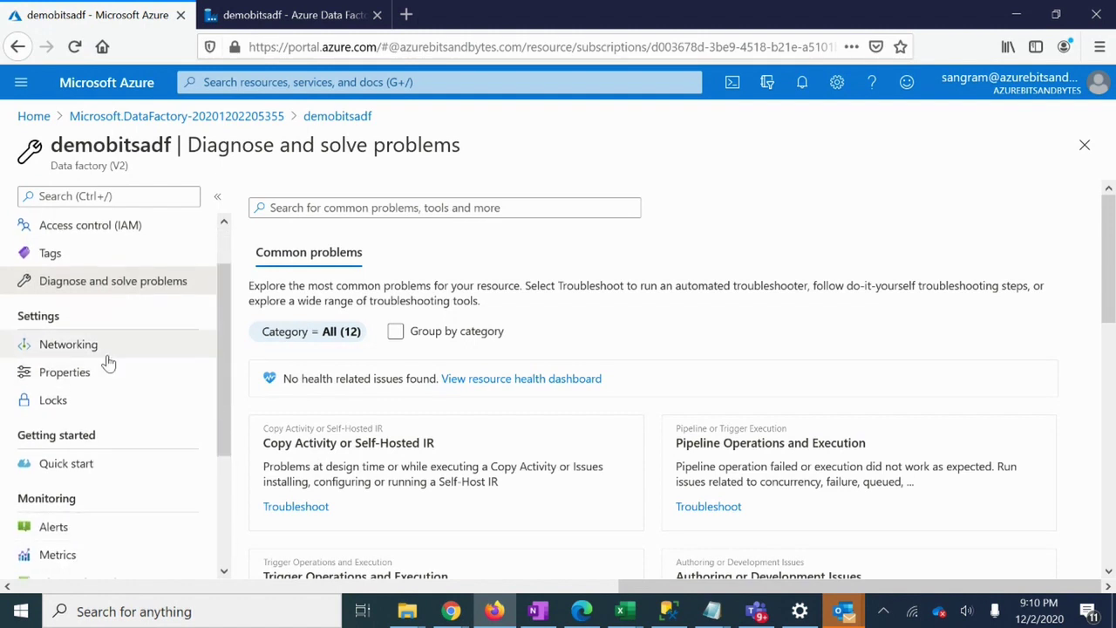
left_click(103, 356)
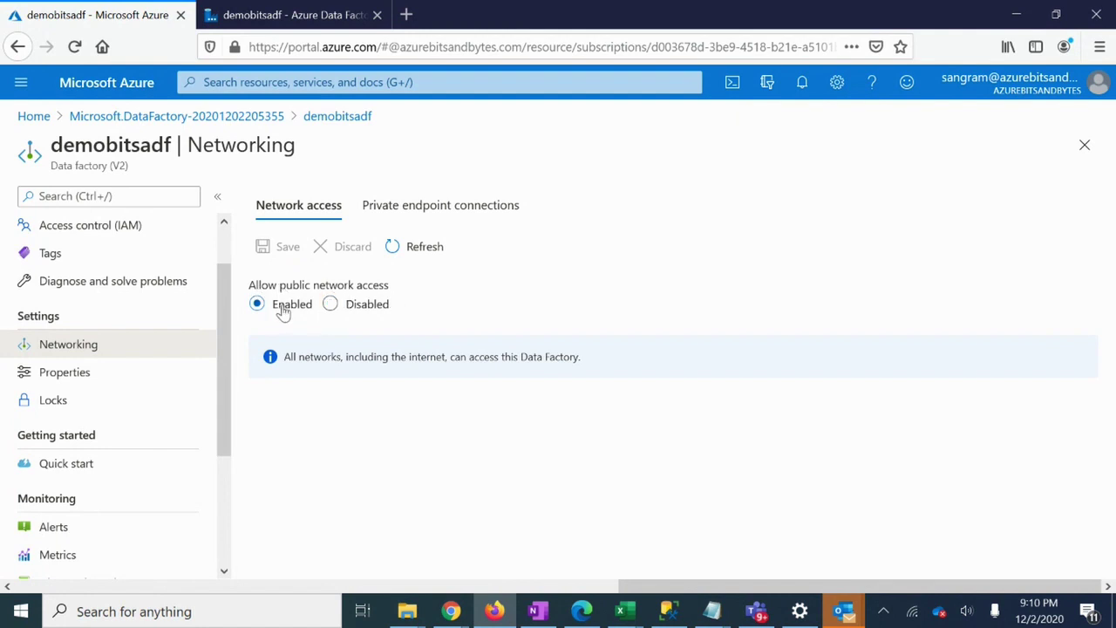
Examine the data factory's properties, including its full resource ID and managed identity details.
left_click(110, 370)
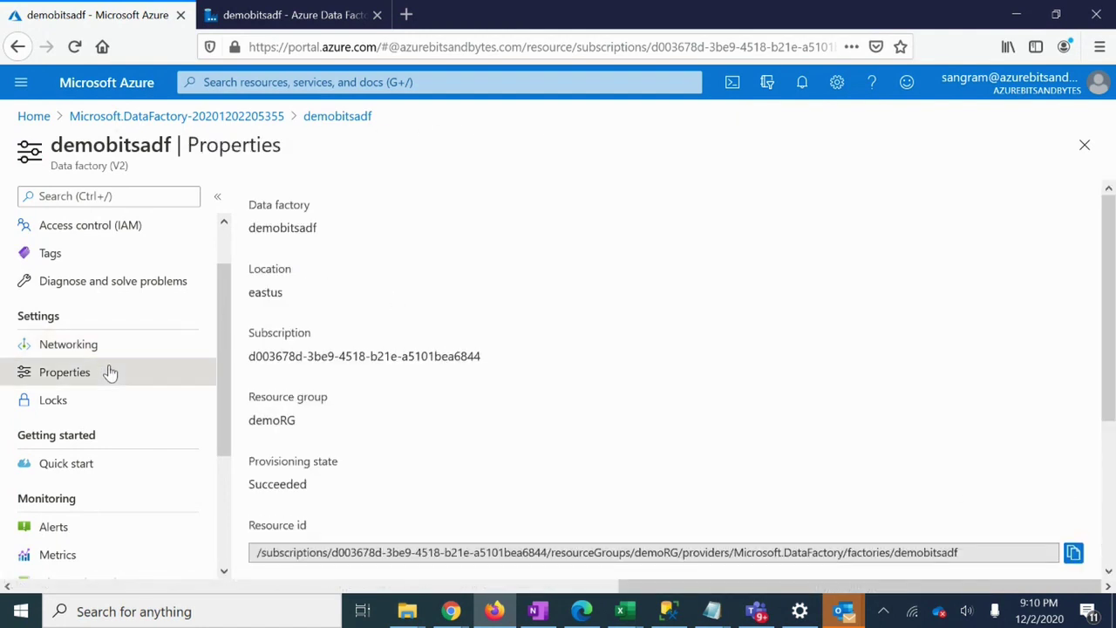
left_click_drag(1109, 341, 1113, 485)
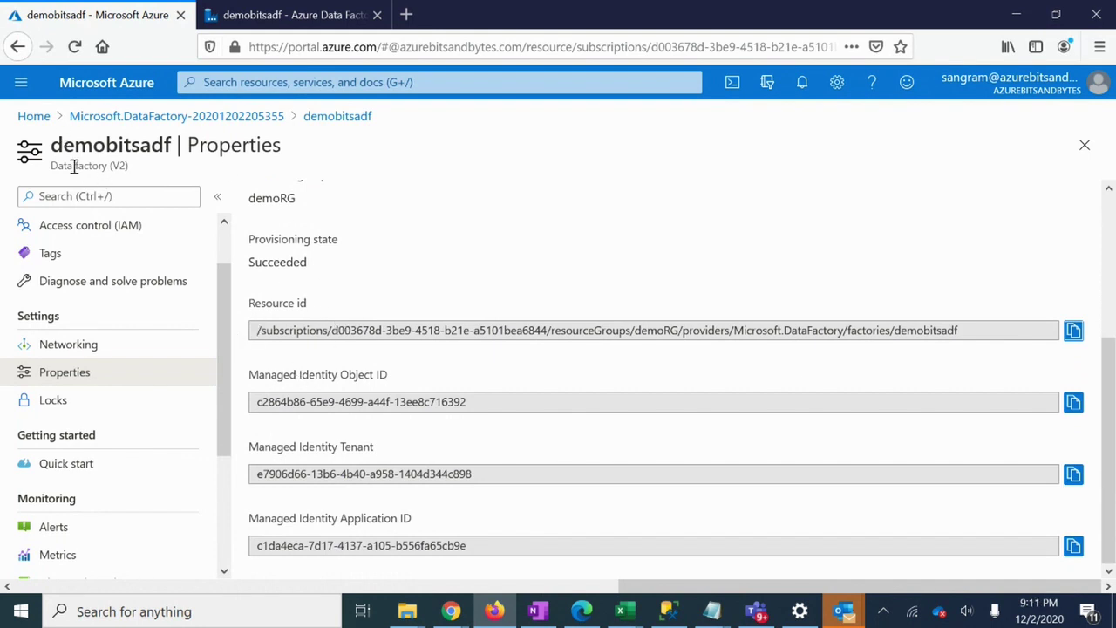
left_click_drag(259, 330, 990, 353)
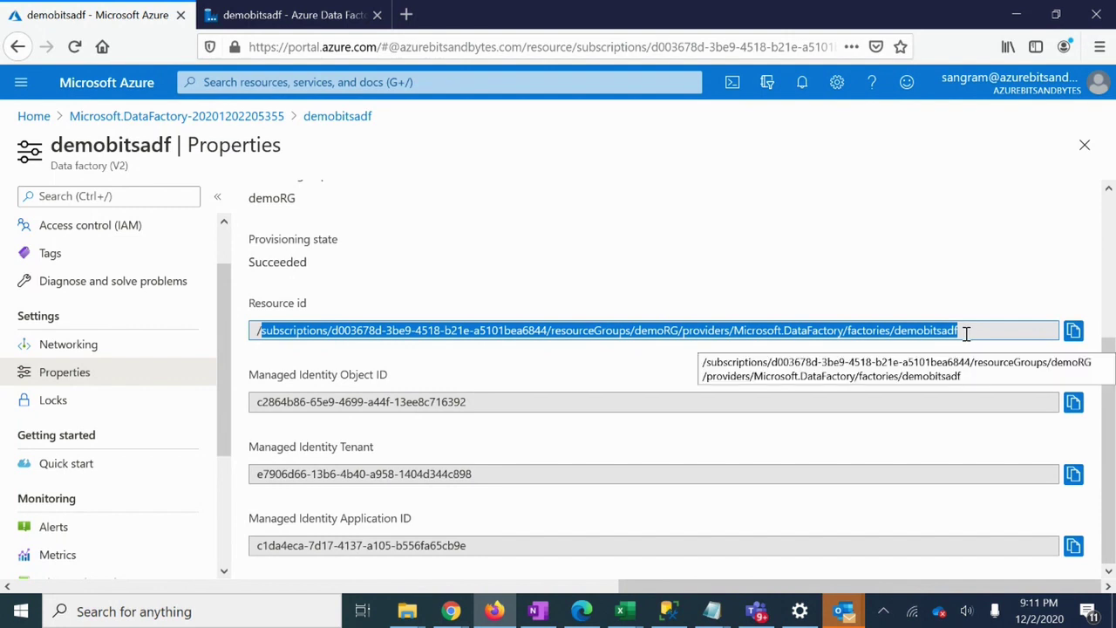
left_click_drag(984, 332, 210, 362)
Examine the lock types offered for a new lock on the data factory, and discard the lock form.
left_click(130, 402)
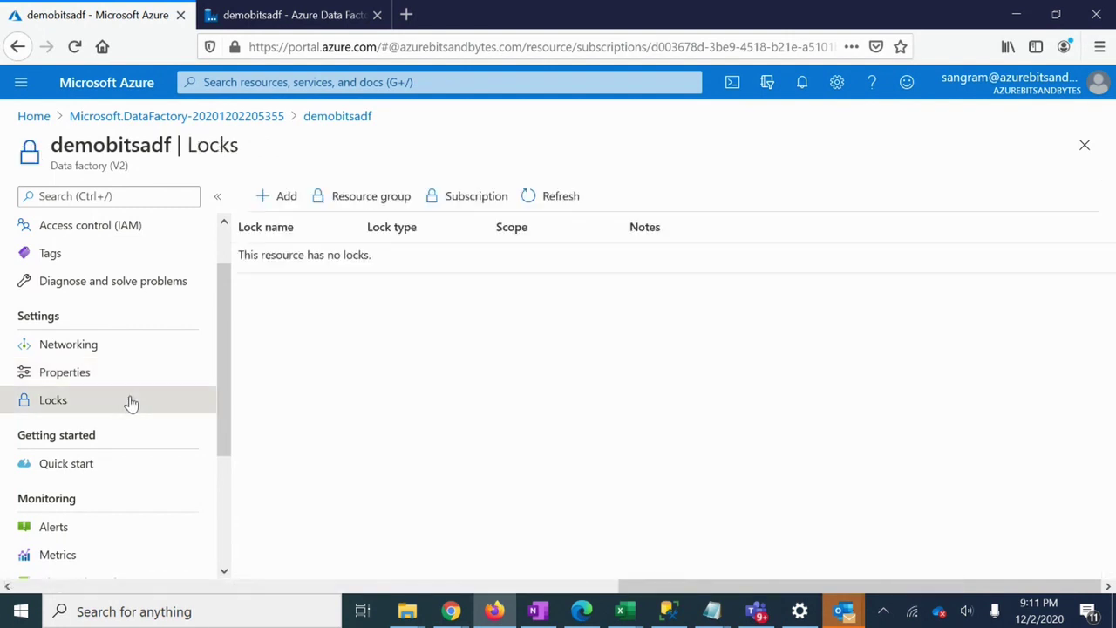
left_click(263, 195)
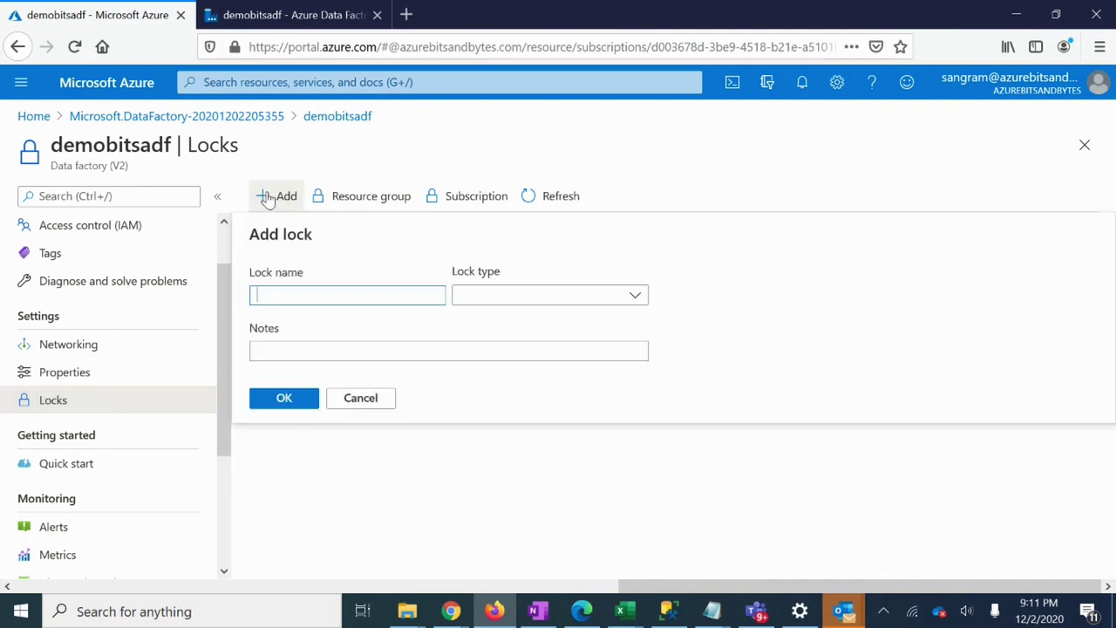
left_click(498, 296)
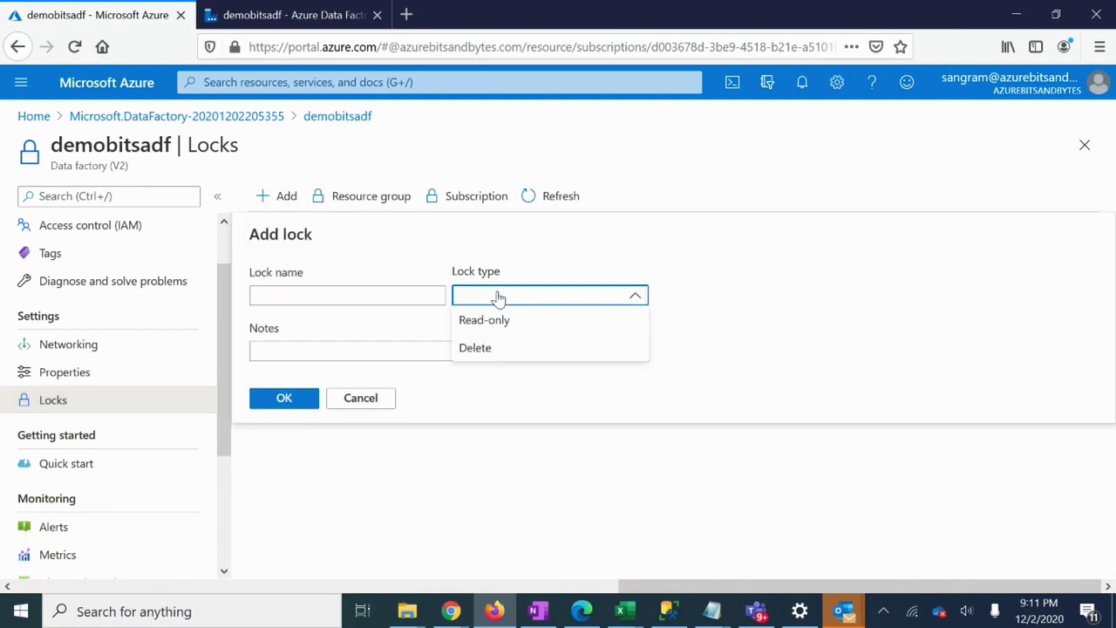
left_click(489, 346)
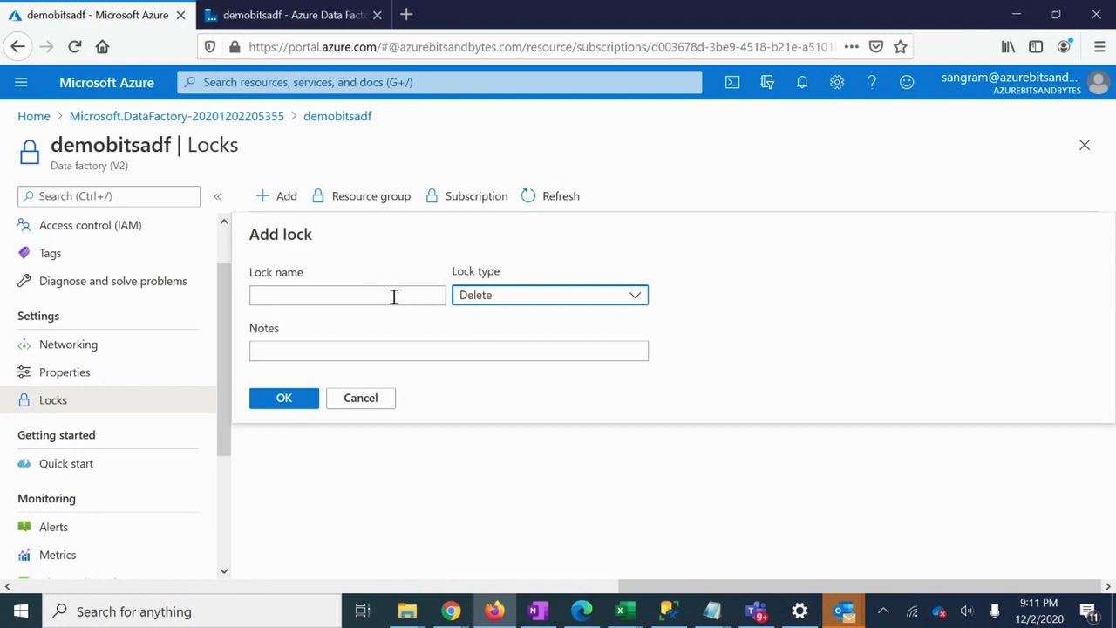
left_click(363, 398)
Examine the data factory's quick start resources and the remaining monitoring, automation and support entries.
scroll(225, 349, "down", 1)
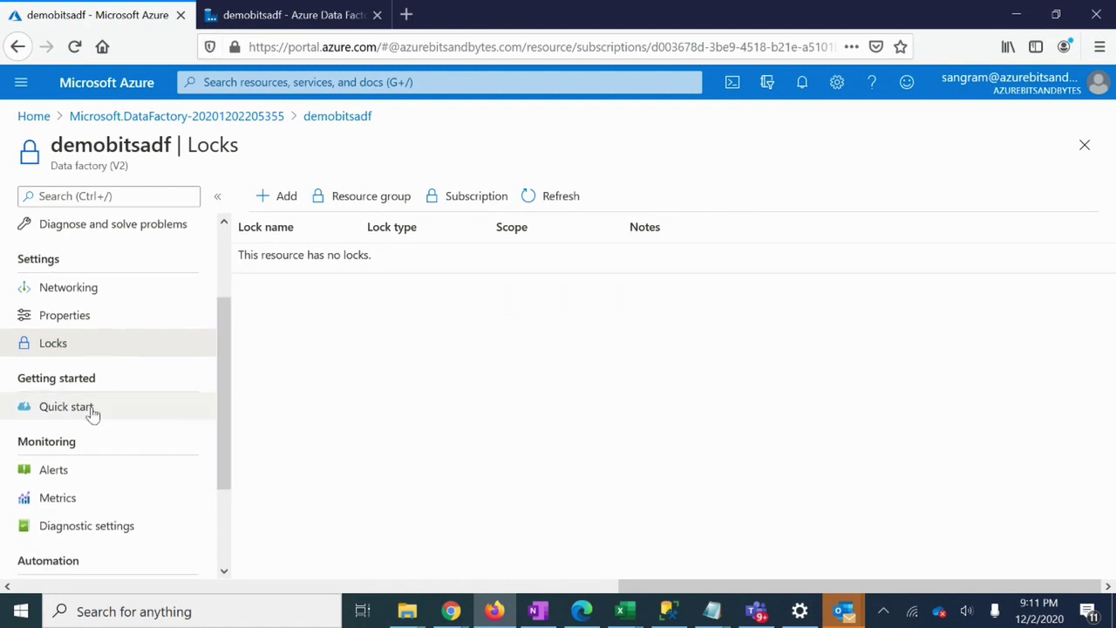
left_click(87, 408)
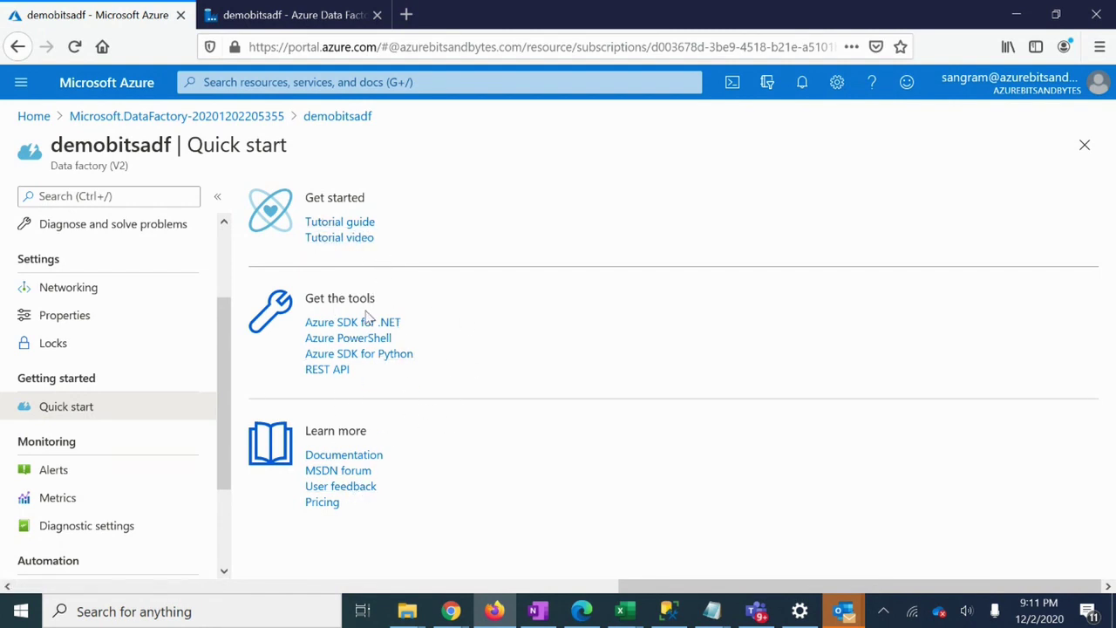
left_click_drag(219, 364, 229, 451)
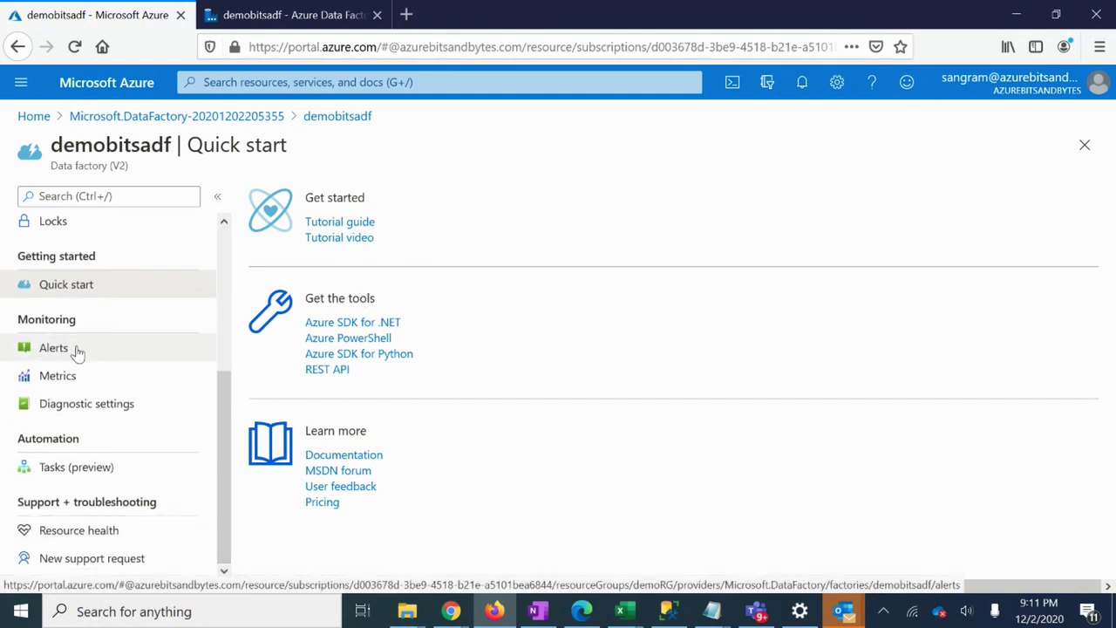
Examine the log categories and destinations of a new diagnostic setting, and go back to the data factory without saving.
left_click(90, 406)
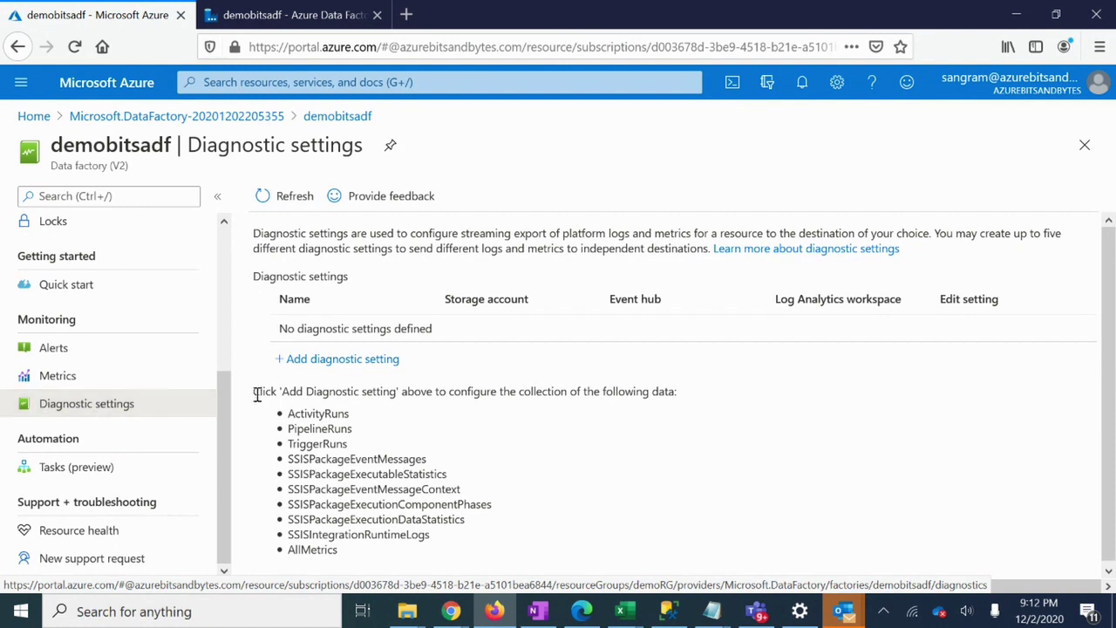
left_click(334, 365)
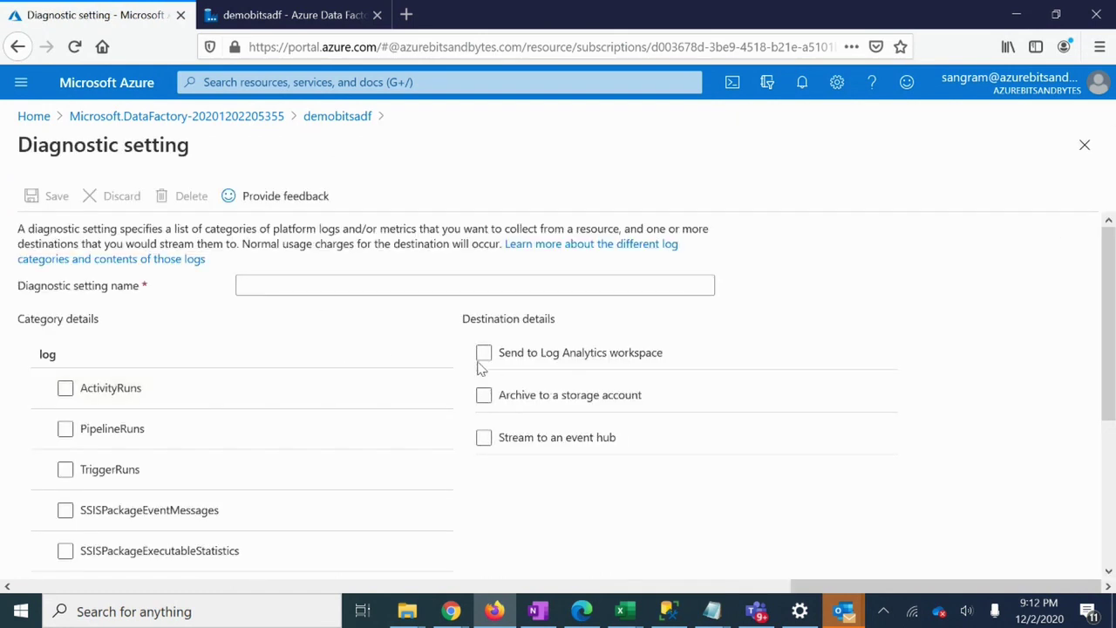
left_click(76, 390)
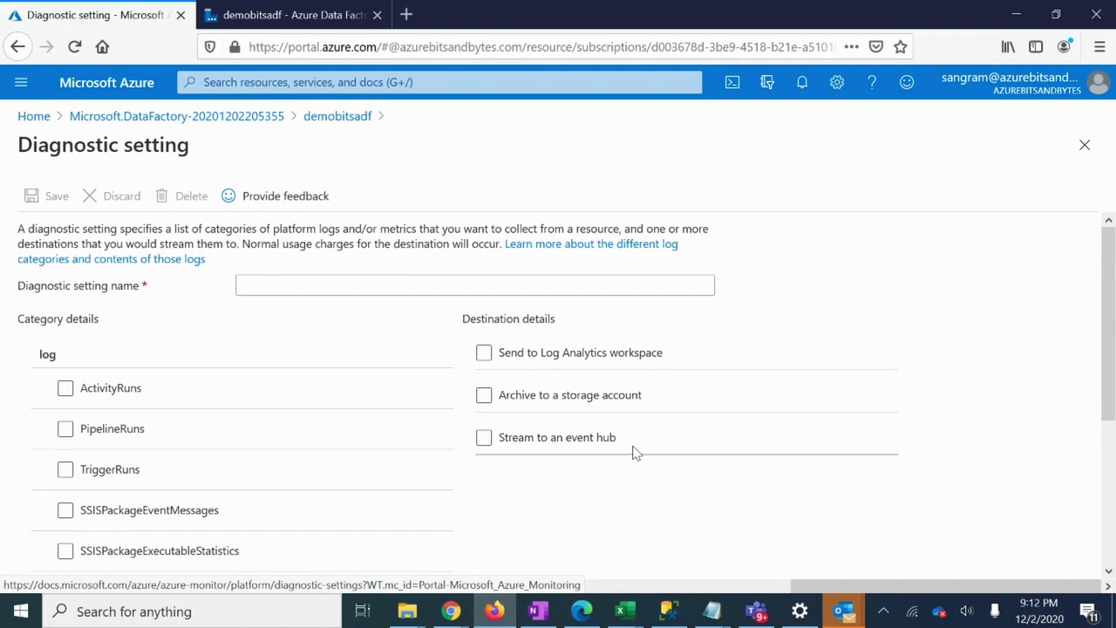
left_click(340, 117)
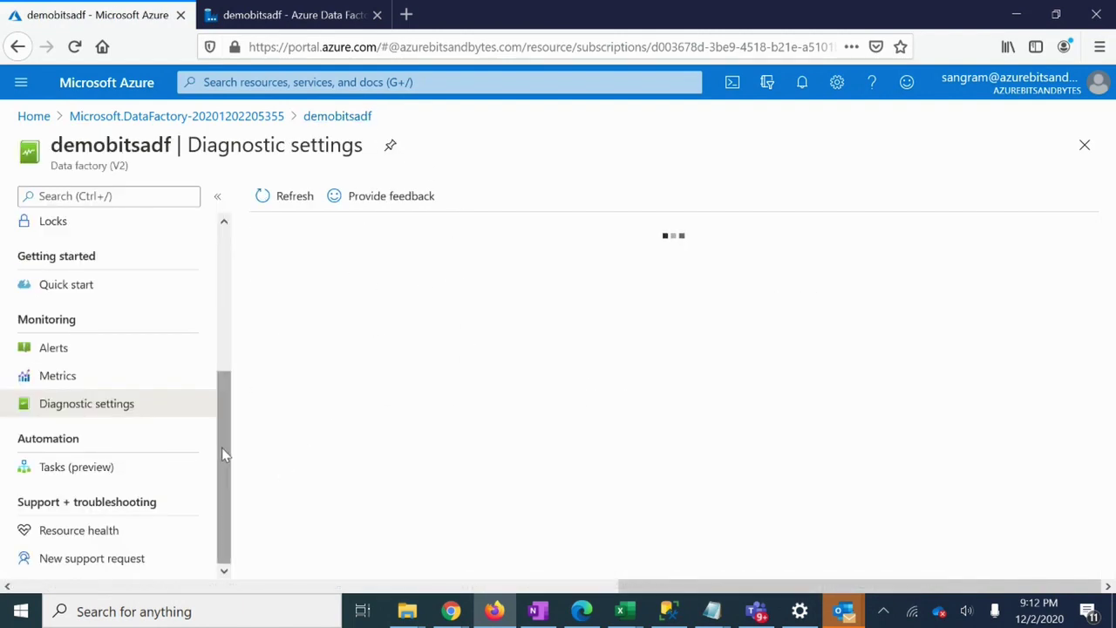
Examine the basics form for a new support request and return to the data factory's overview.
left_click(91, 558)
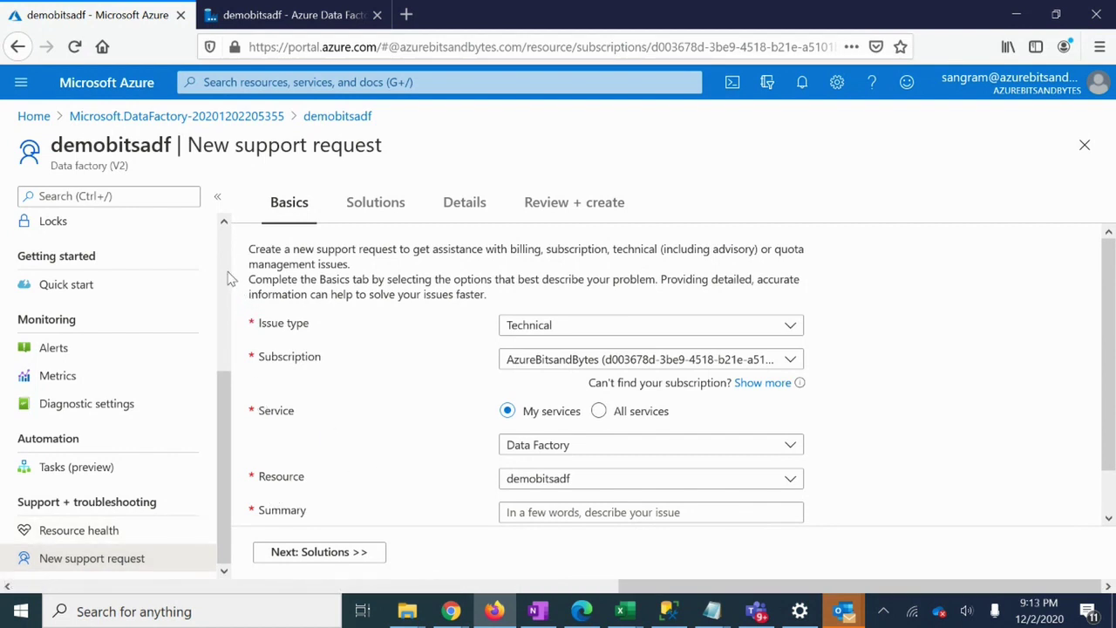
scroll(225, 275, "up", 3)
left_click(89, 226)
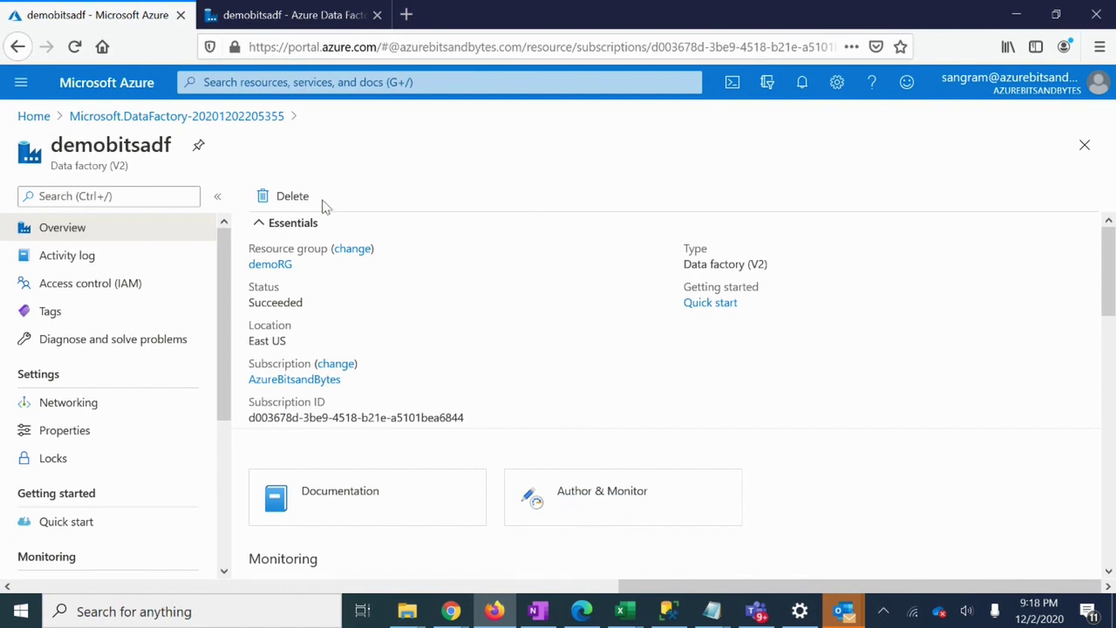
Switch to the Data Factory studio, examine the setup options for a new integration runtime in its management area, and cancel the setup.
left_click(252, 15)
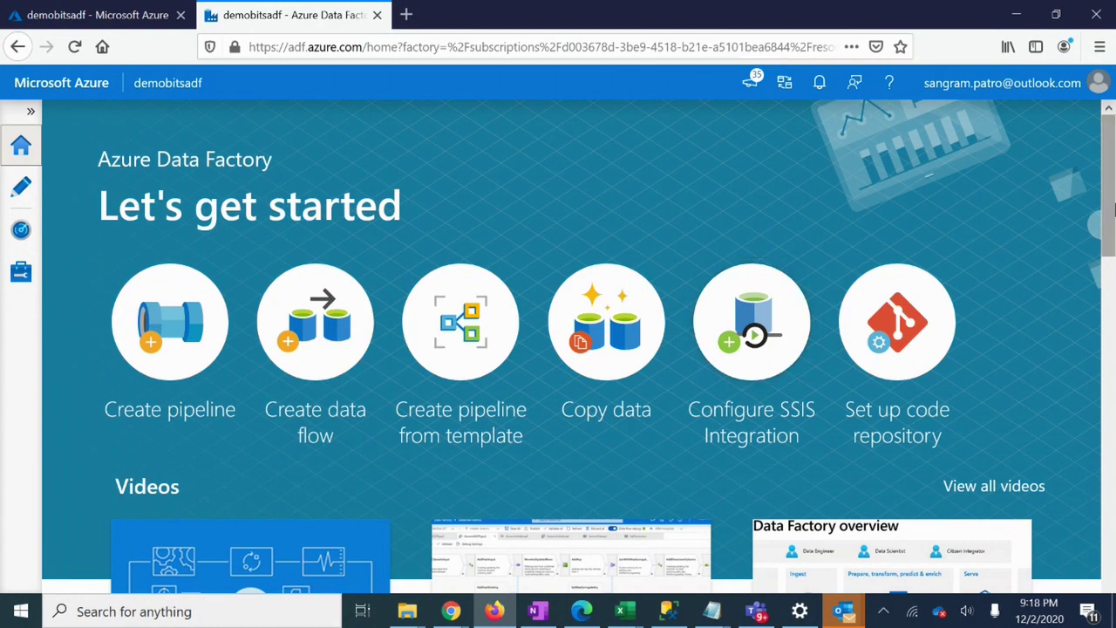
mouse_move(1112, 207)
left_mouse_down()
mouse_move(1112, 427)
mouse_move(1112, 205)
left_mouse_up()
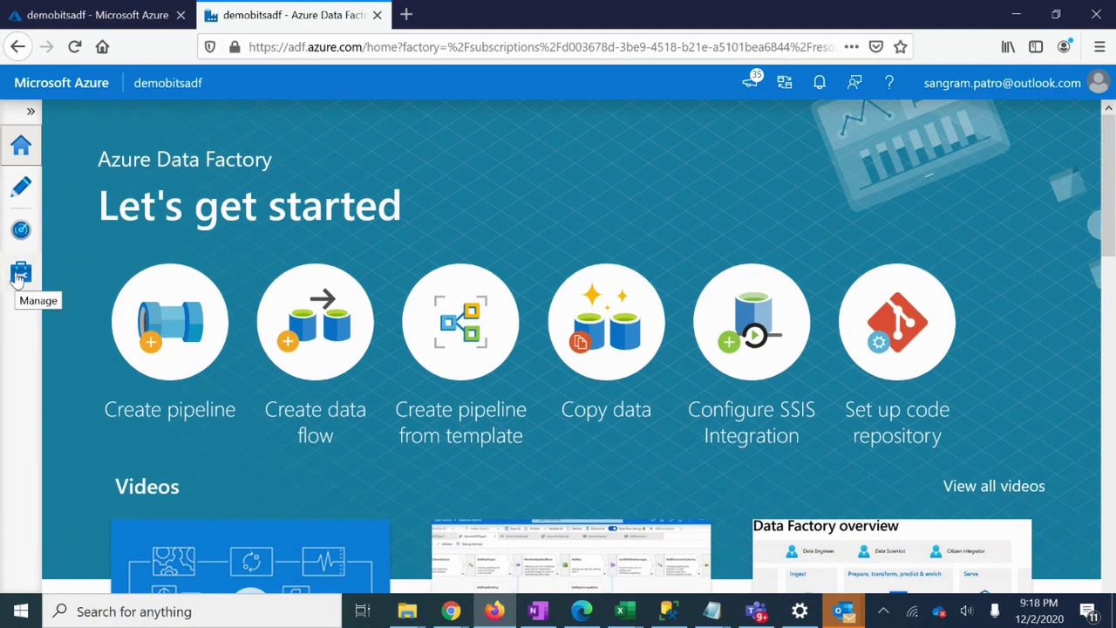
left_click(22, 275)
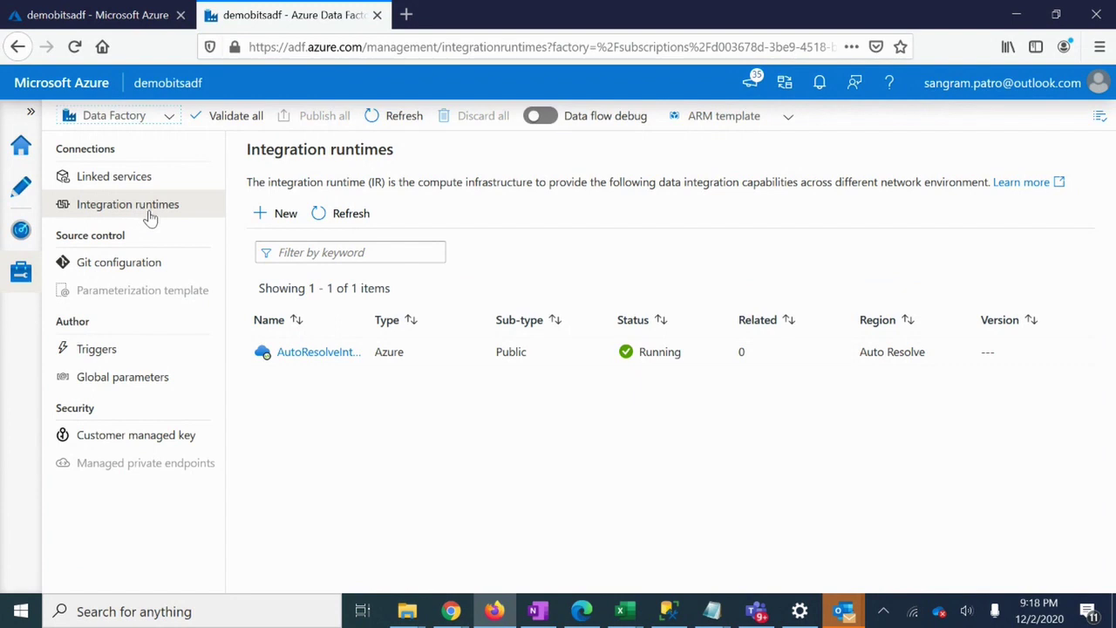
left_click(270, 220)
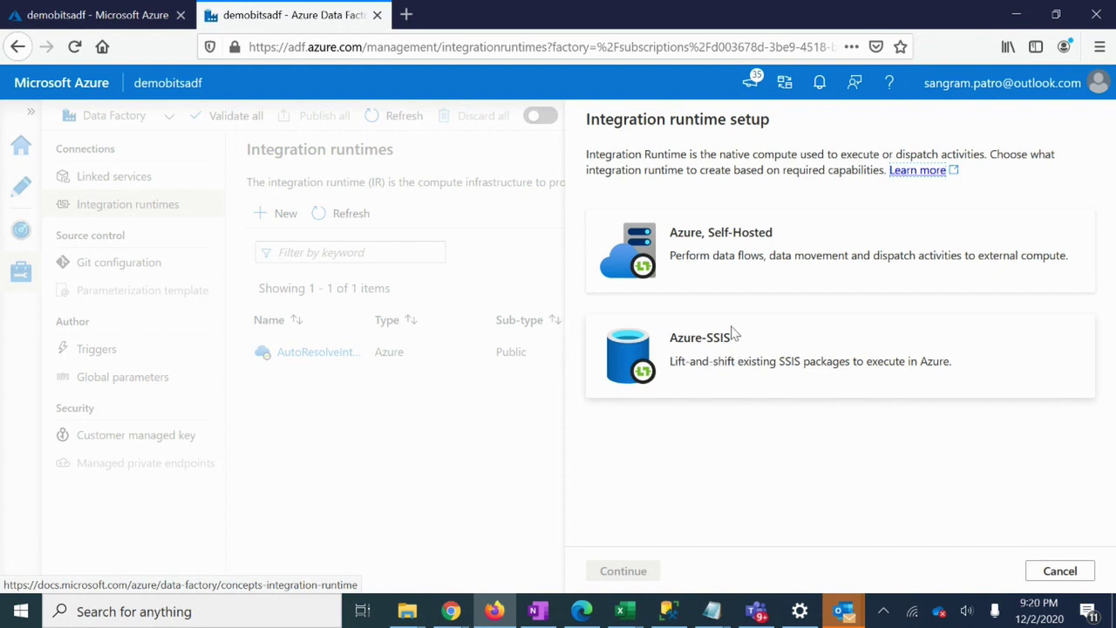
left_click(1055, 572)
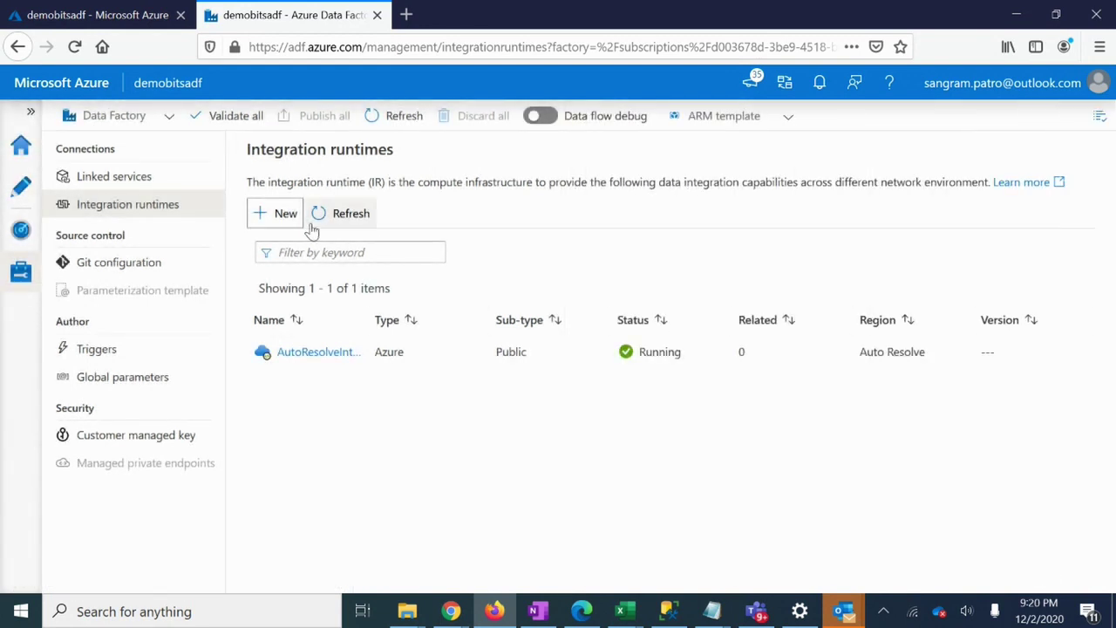
Search the new linked service data stores for azure sql, examine the Azure SQL Database connection form, and cancel it.
left_click(166, 178)
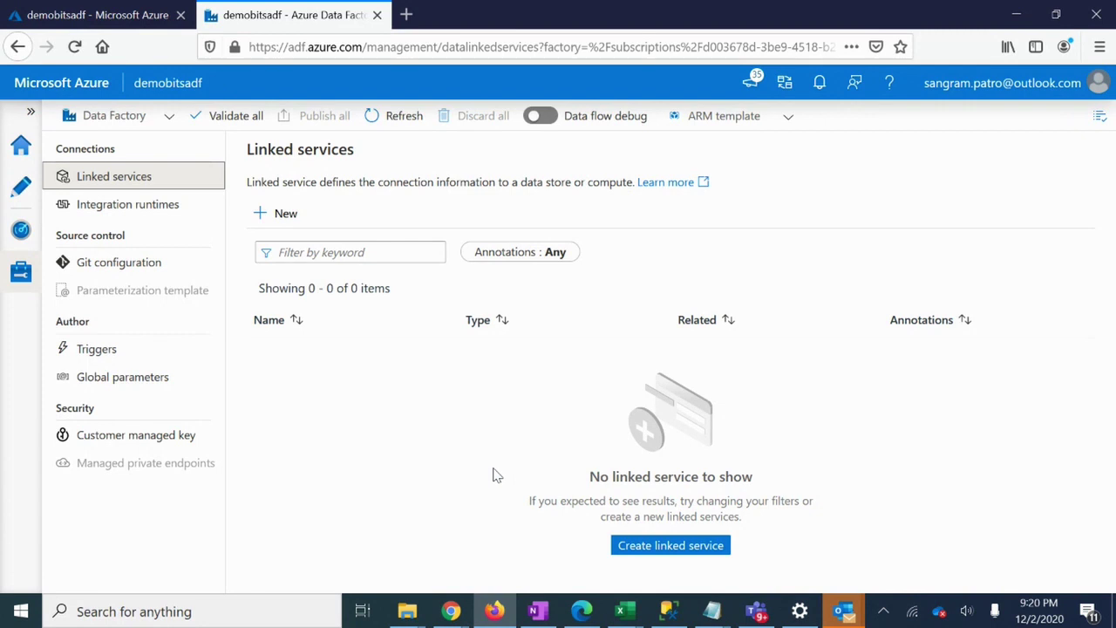
left_click(274, 217)
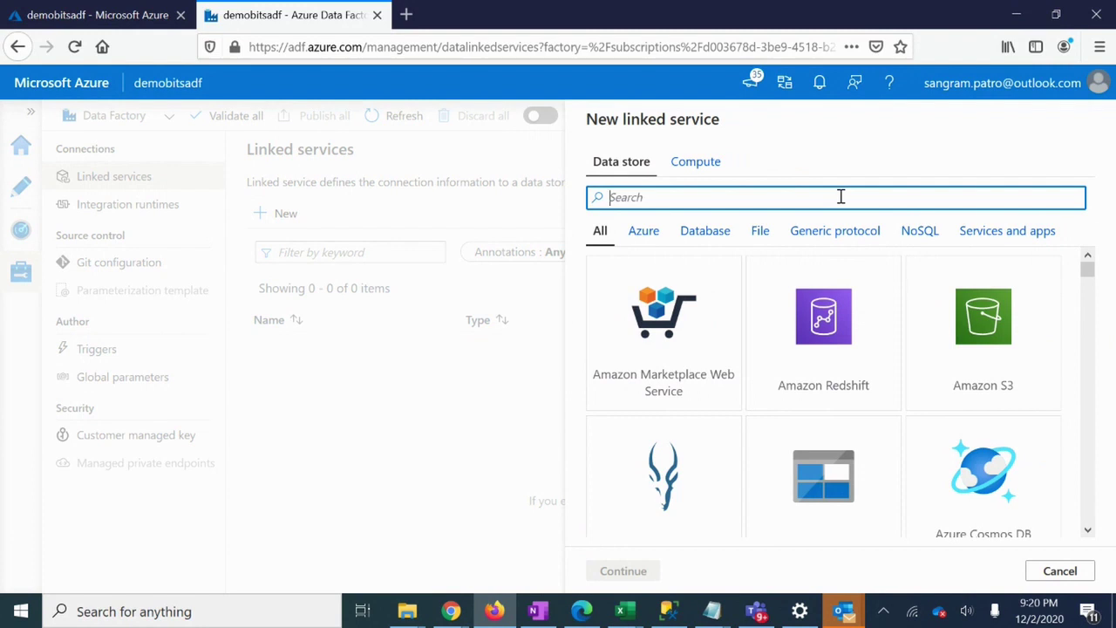
type("azure")
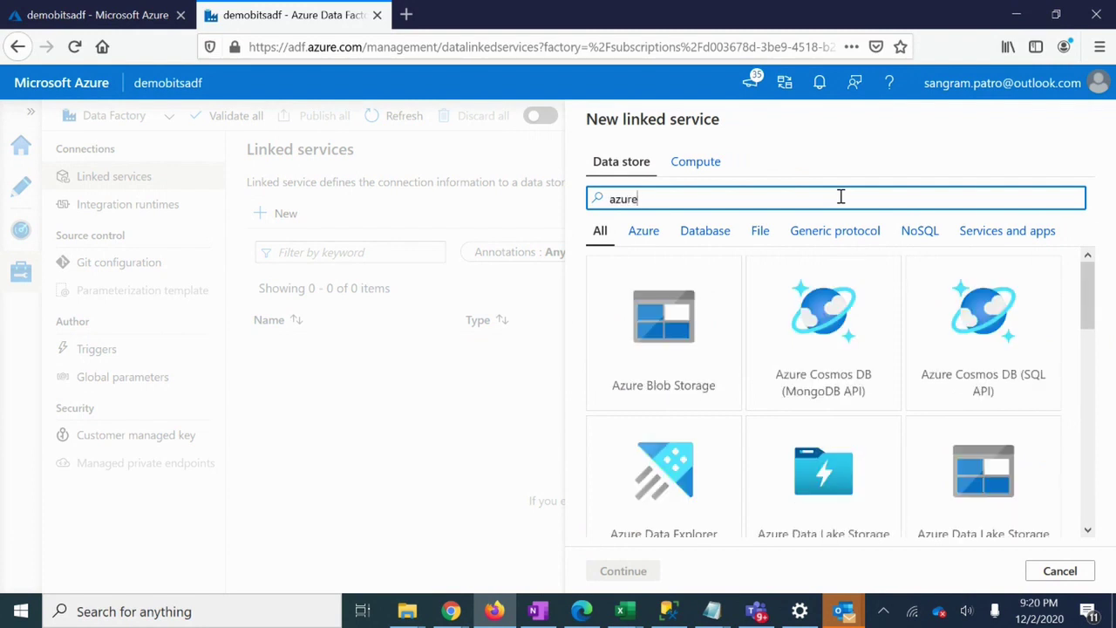
type(" sql")
left_click(674, 375)
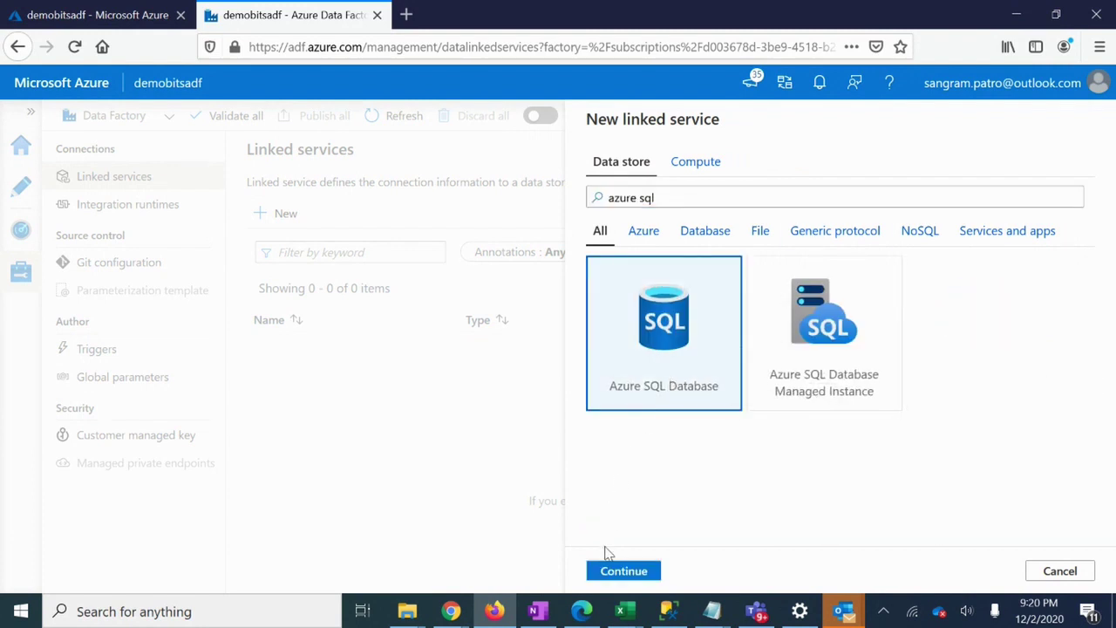
left_click(623, 571)
scroll(1112, 274, "down", 1)
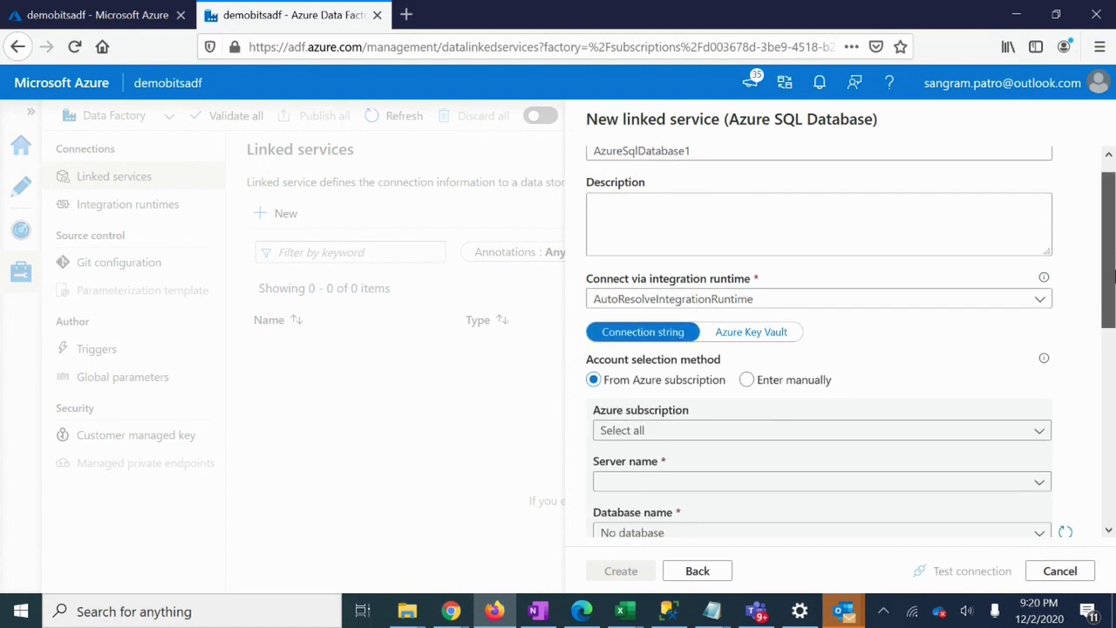
left_click_drag(1113, 275, 1111, 386)
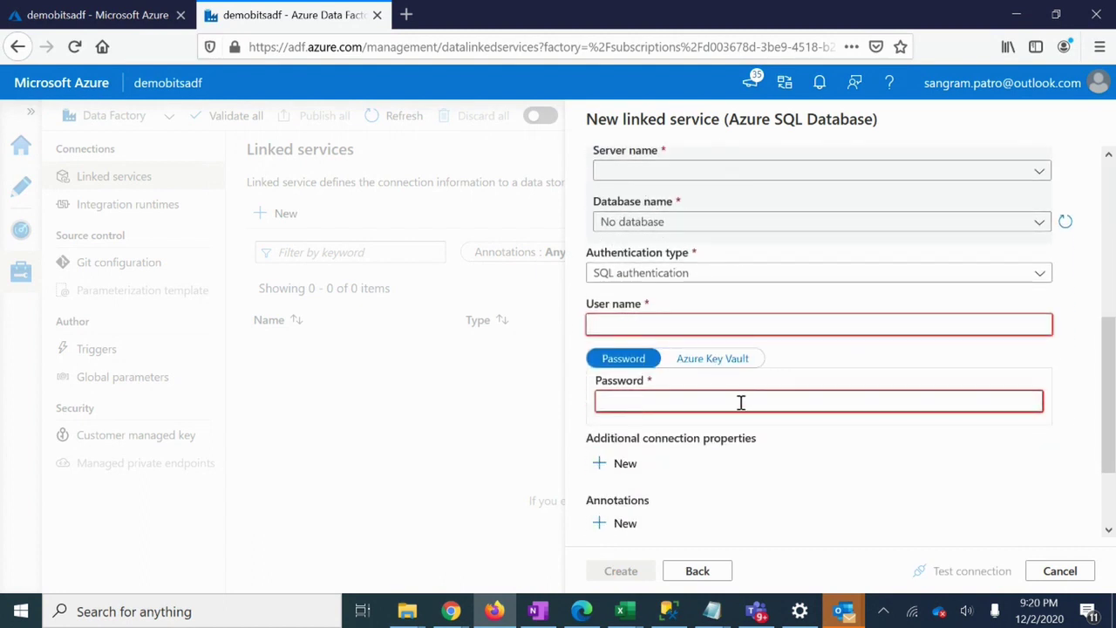
left_click(1058, 572)
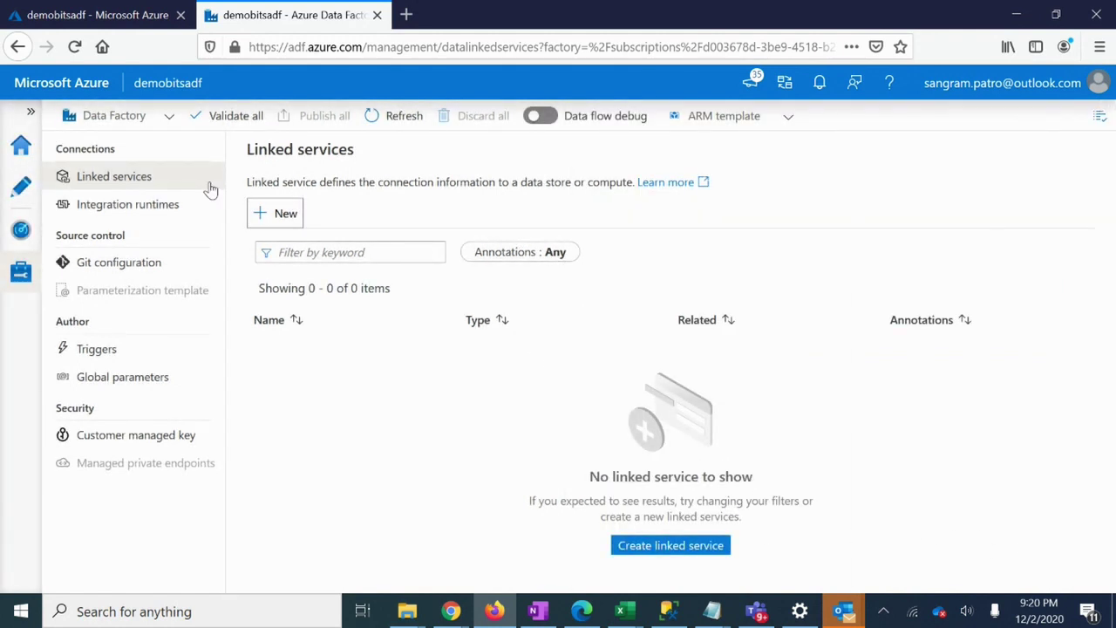
Examine the Git configuration, triggers, global parameters and customer managed key pages, and close the key form without saving.
left_click(121, 260)
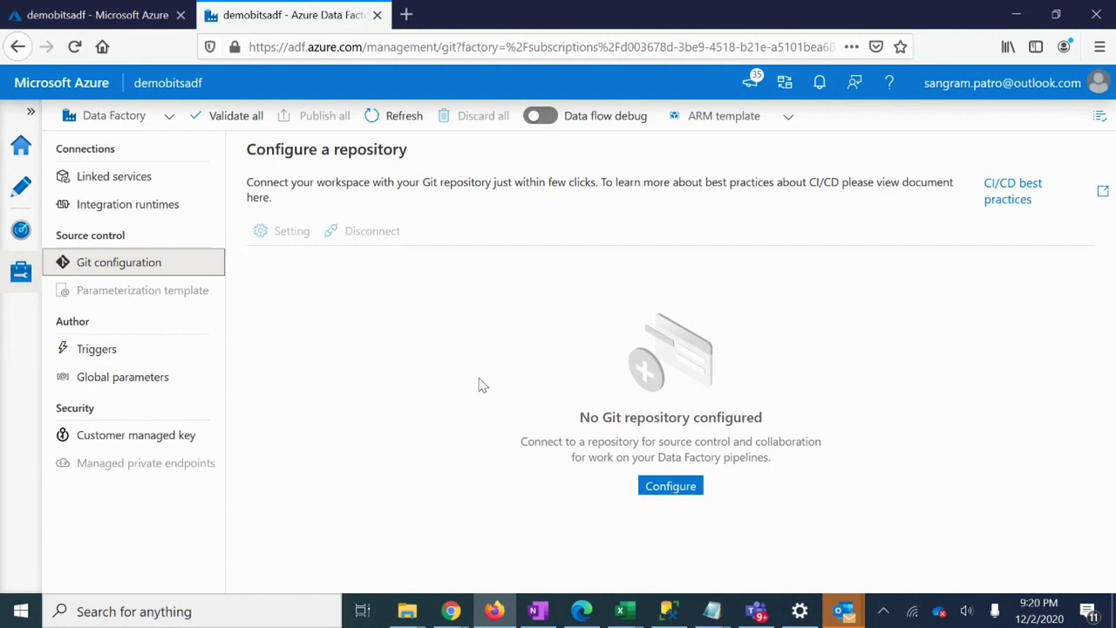
left_click(111, 354)
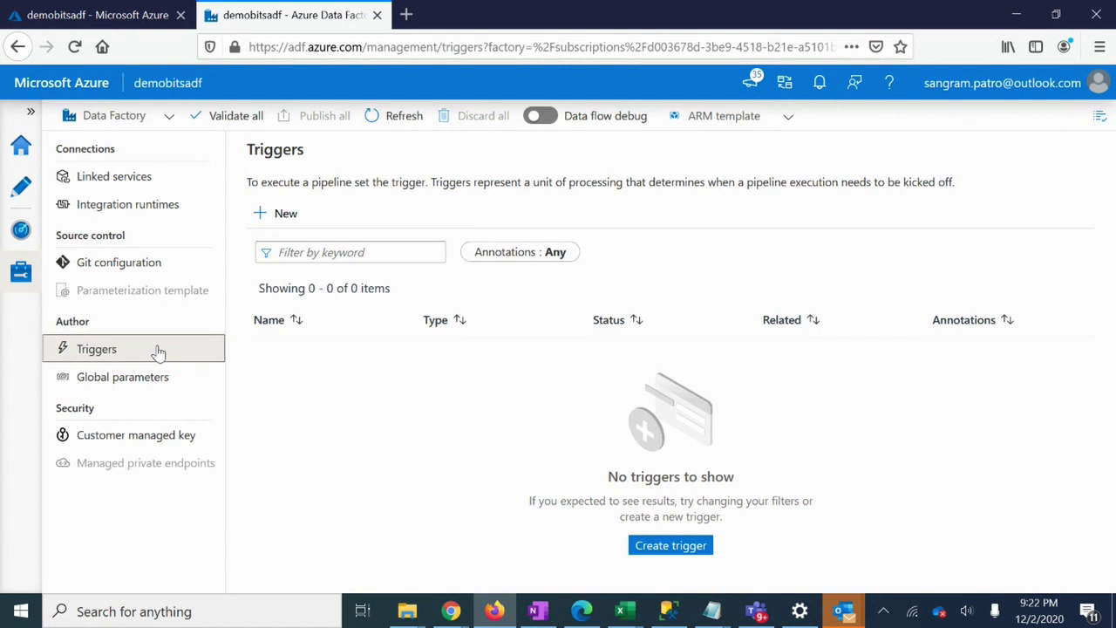
left_click(109, 378)
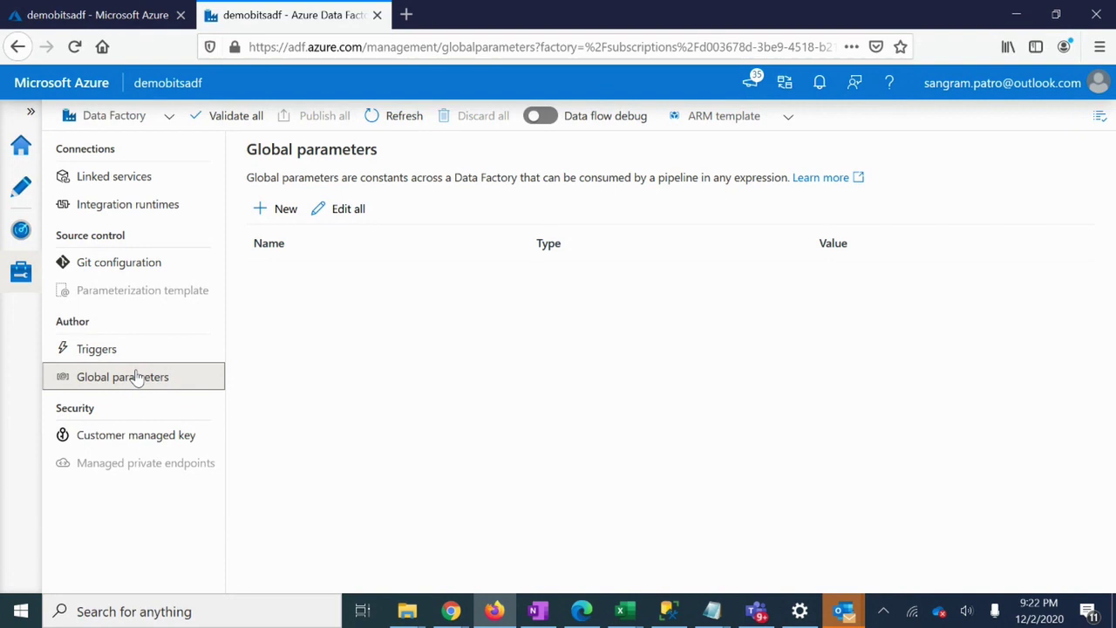
left_click(122, 436)
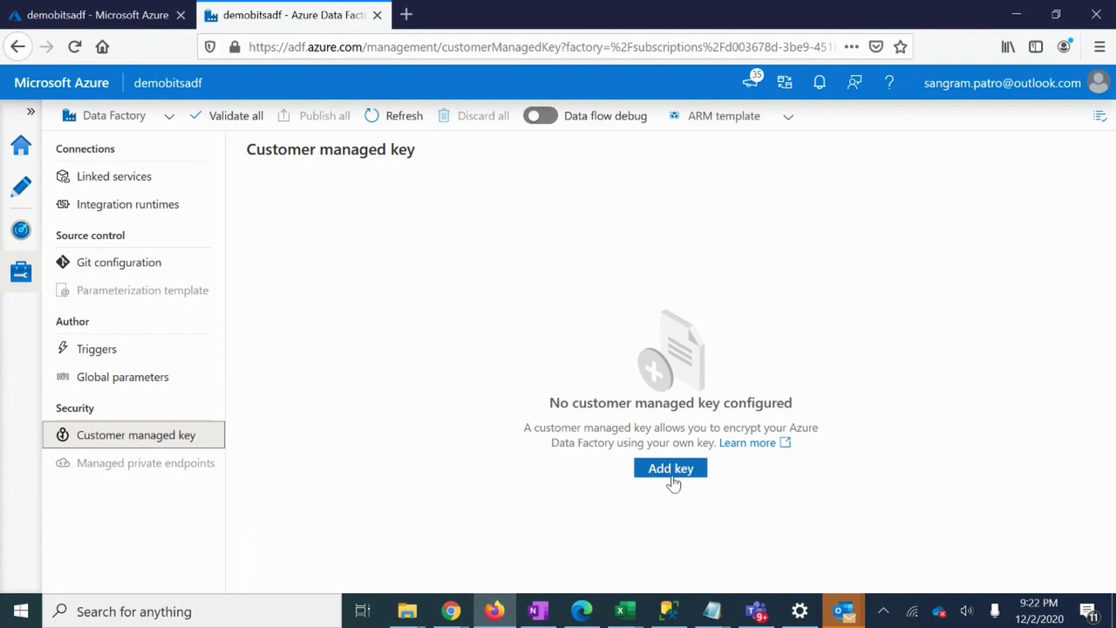
left_click(669, 470)
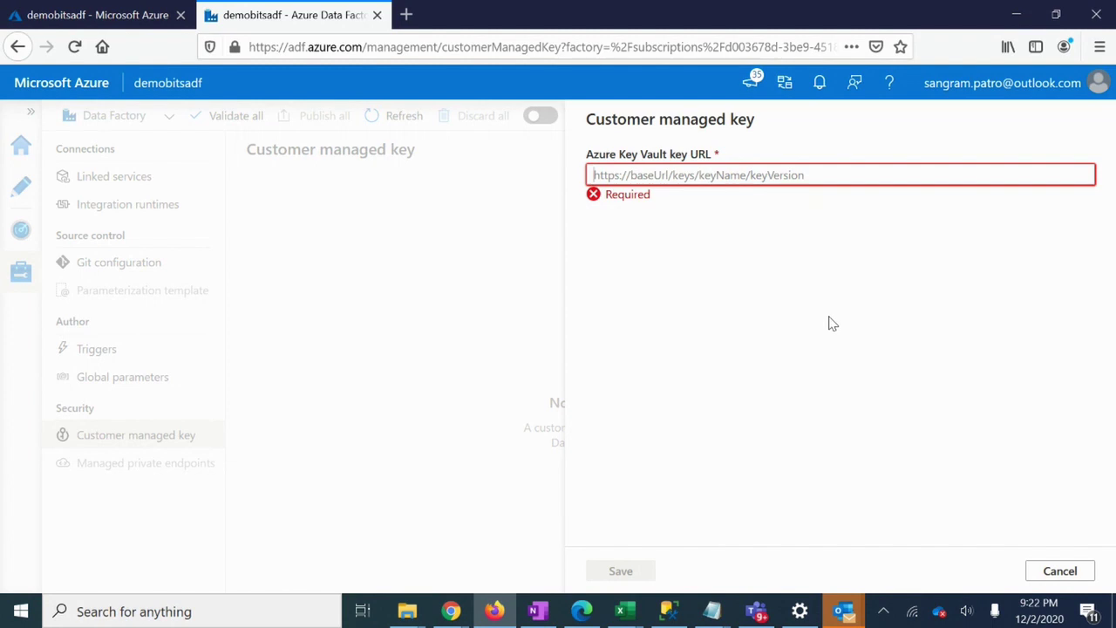
left_click(1064, 570)
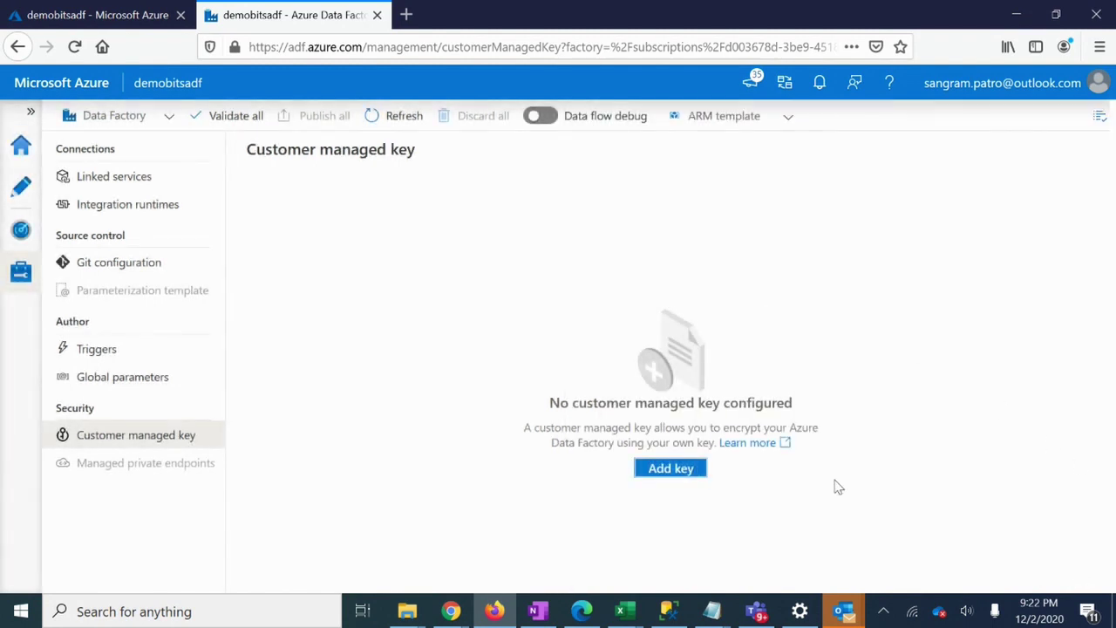
Examine the data stores offered for a new dataset in the authoring area, and cancel the dataset creation.
left_click(22, 188)
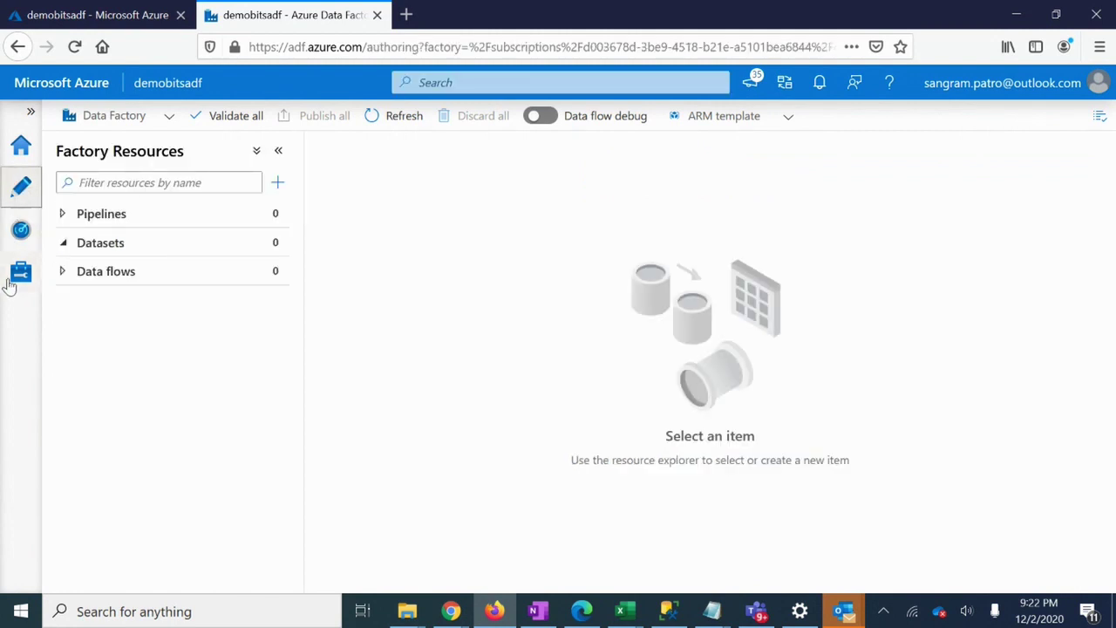
left_click(62, 243)
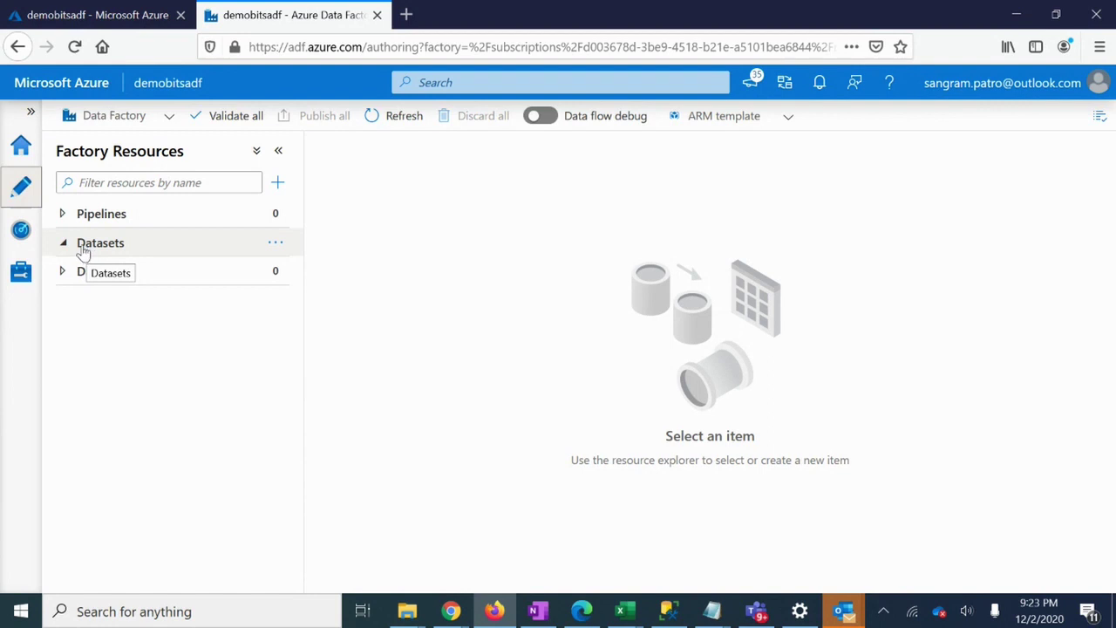
left_click(267, 246)
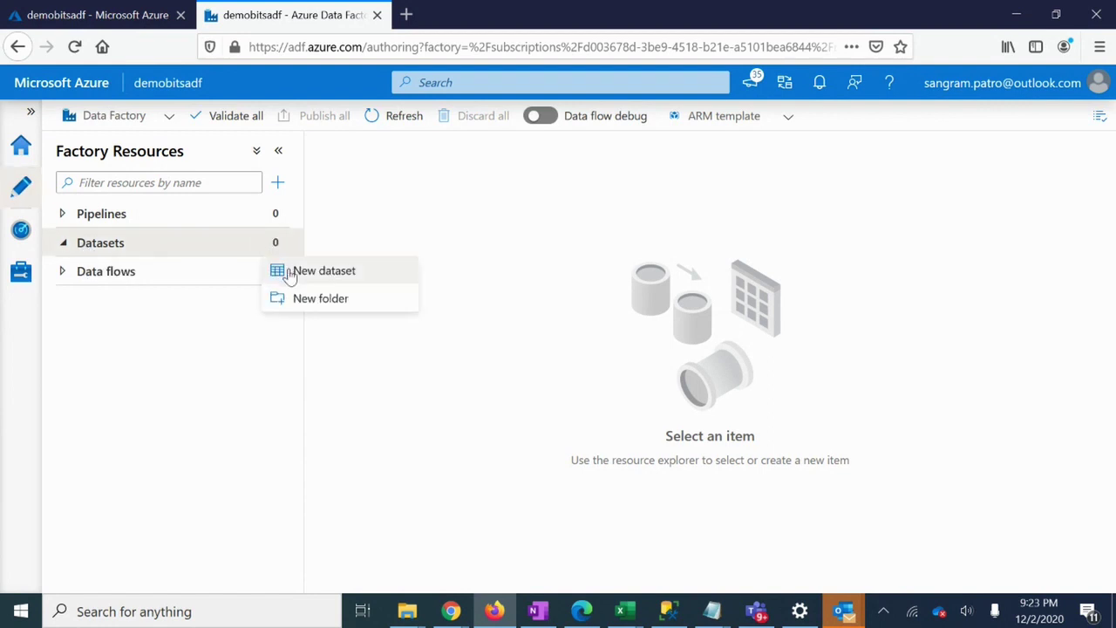
left_click(289, 270)
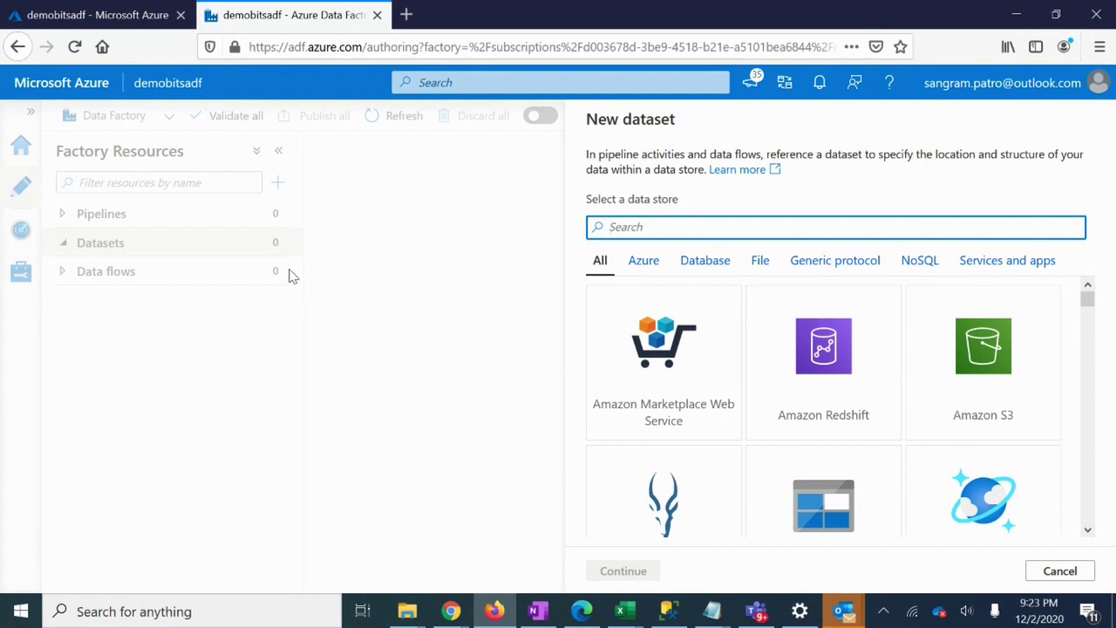
left_click(1056, 572)
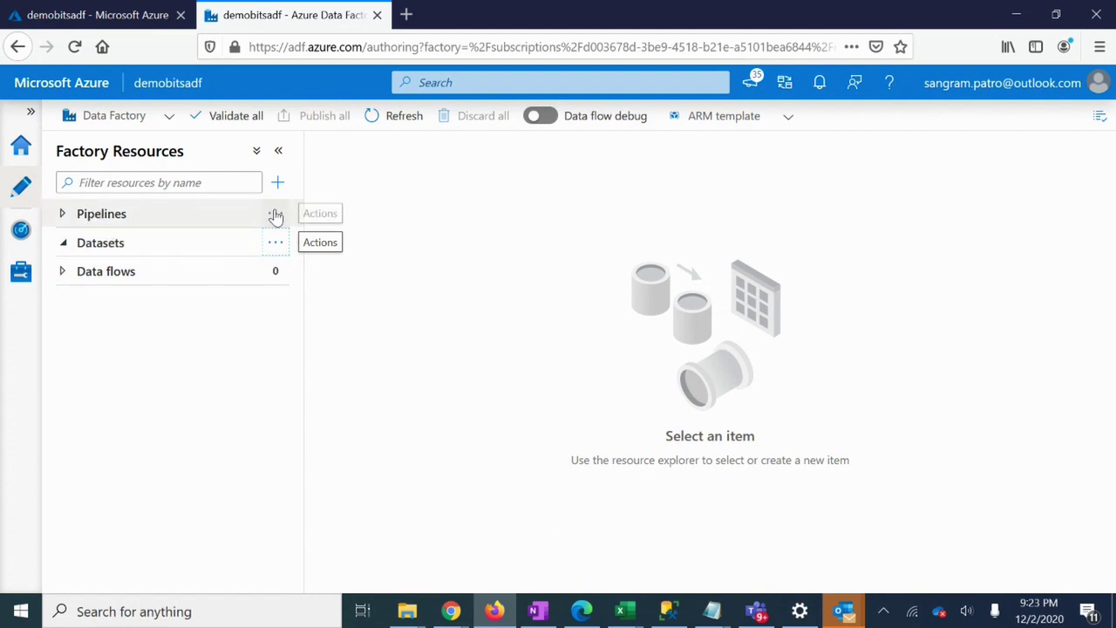
Create a new pipeline and search its activities for copy, get and note.
left_click(275, 212)
left_click(319, 243)
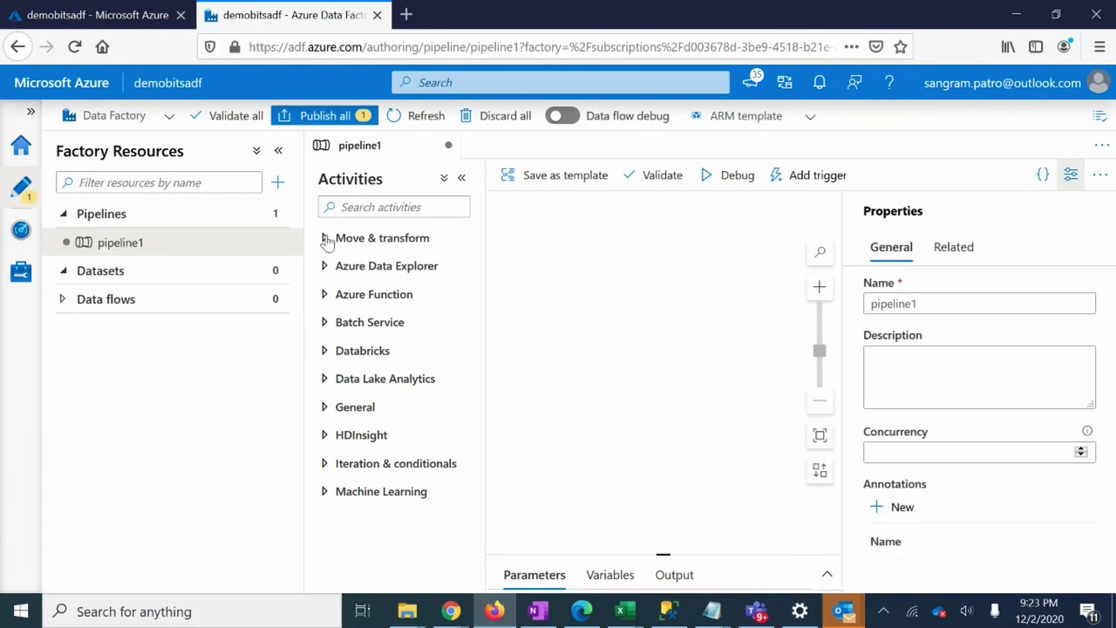
left_click(398, 205)
type("copy")
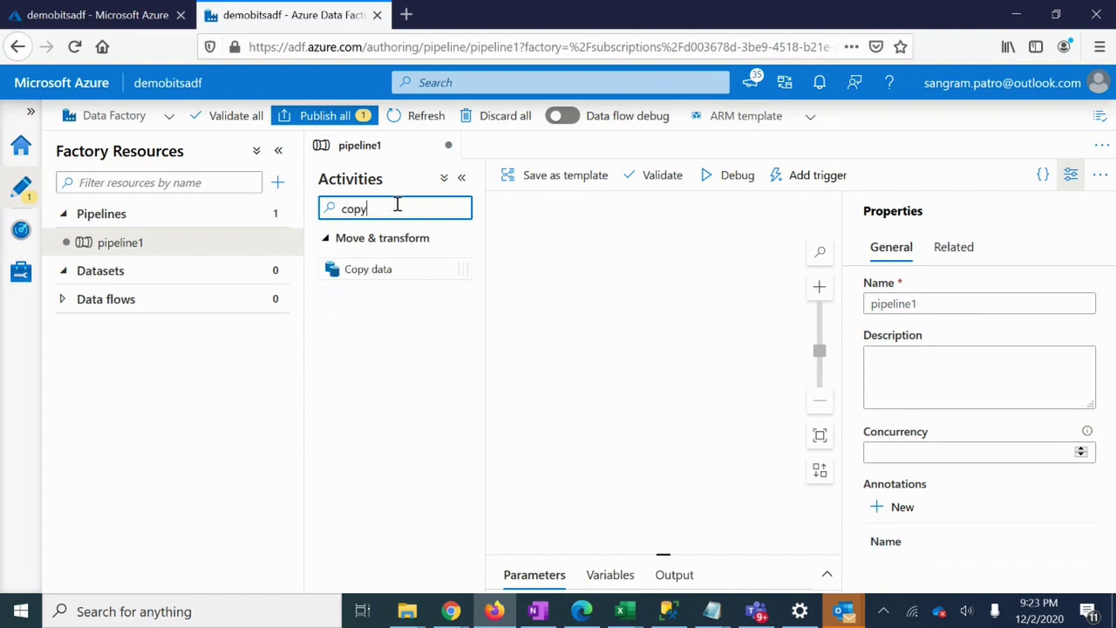
double_click(397, 204)
type("get")
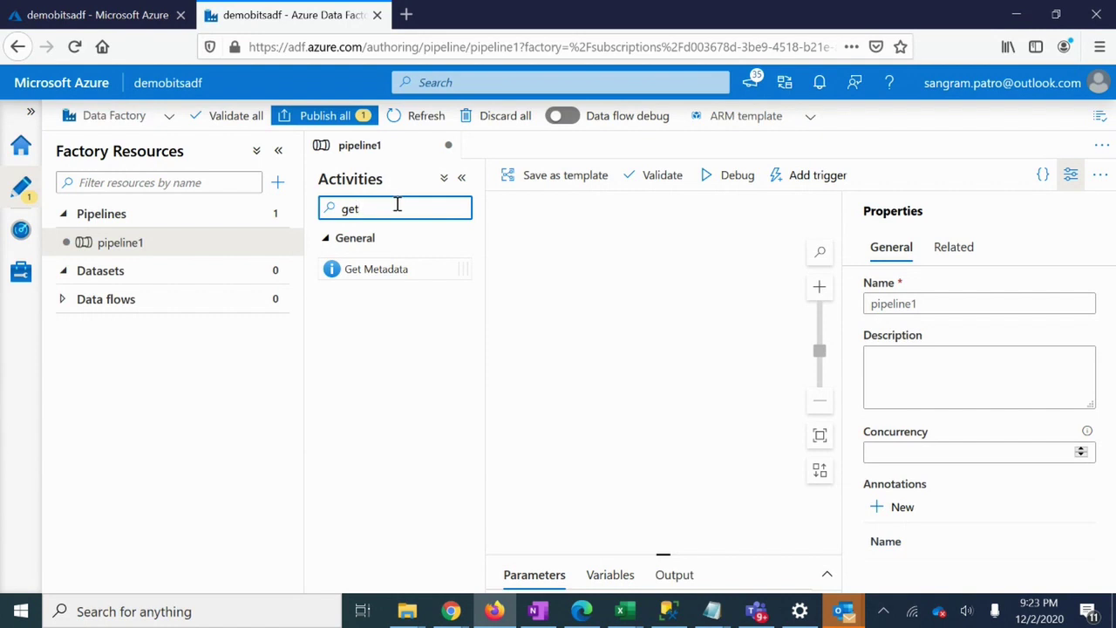
double_click(397, 204)
type("note")
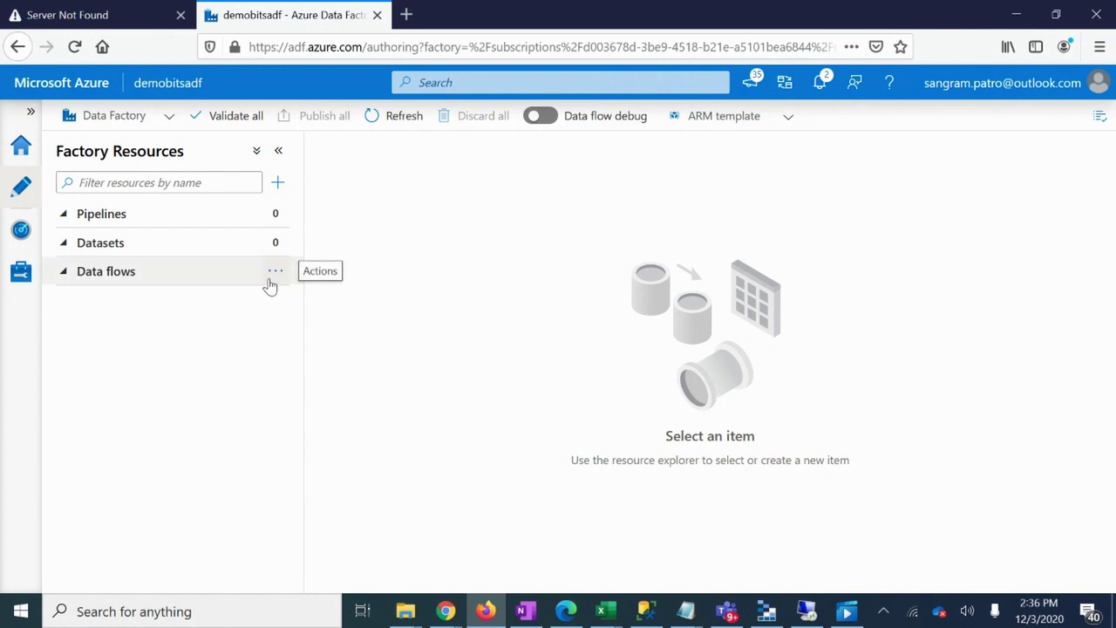
Create a new mapping dataflow of the Data flow type and dismiss its introductory tip.
left_click(271, 277)
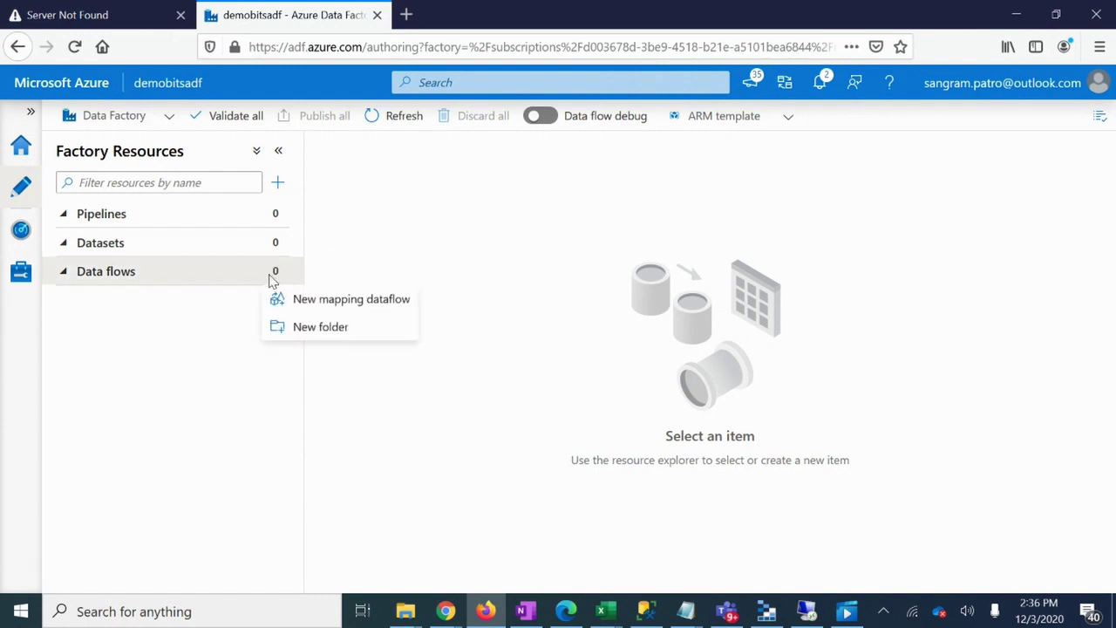
left_click(322, 307)
left_click(737, 250)
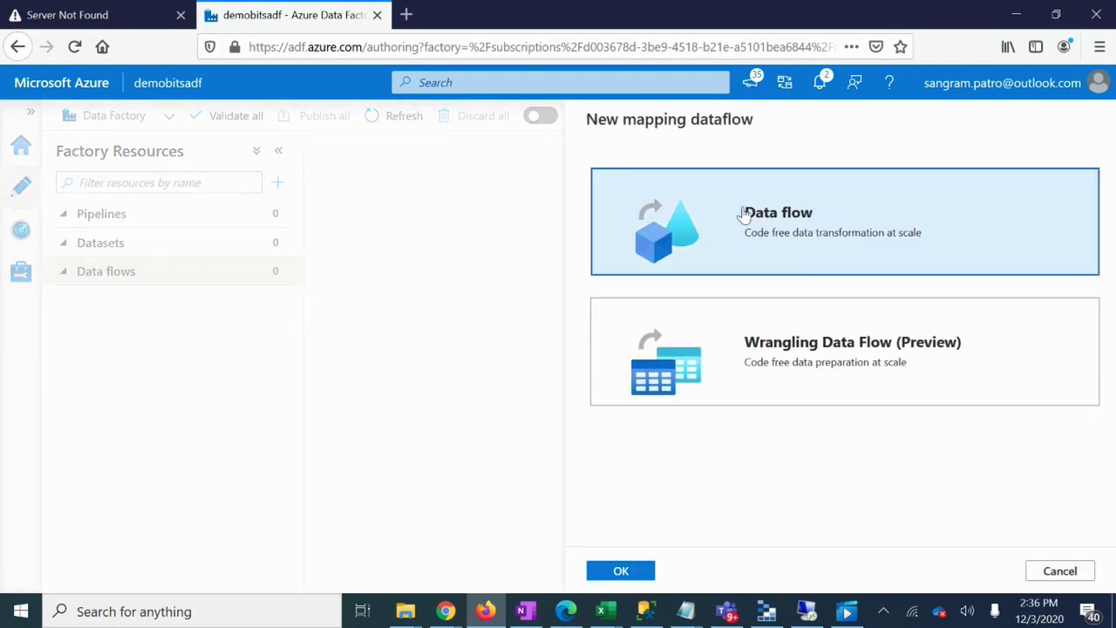
left_click(644, 570)
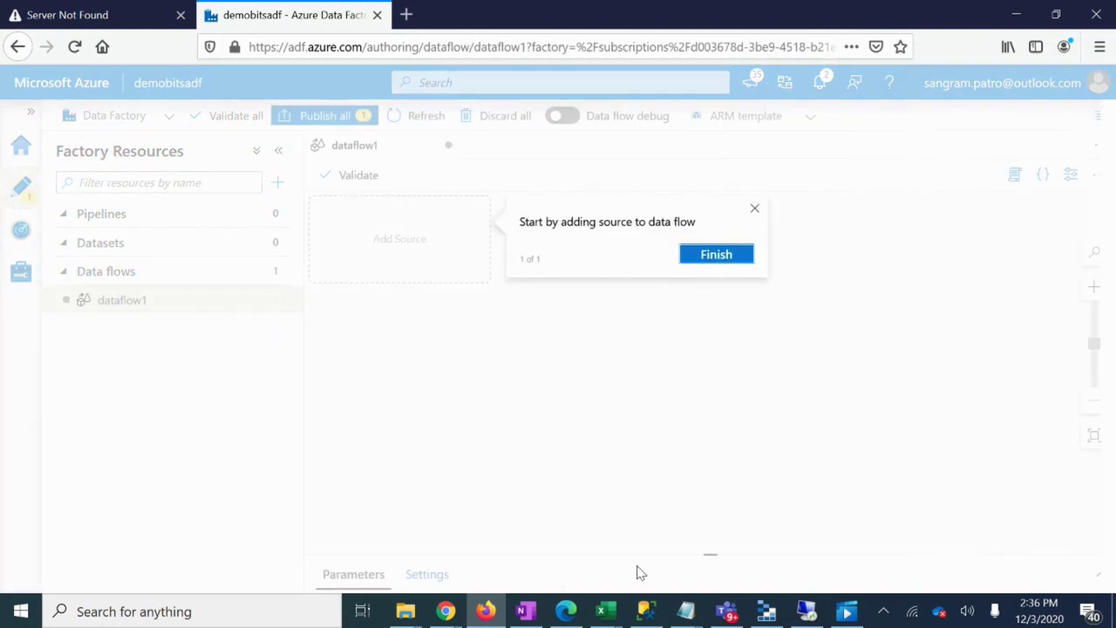
left_click(704, 258)
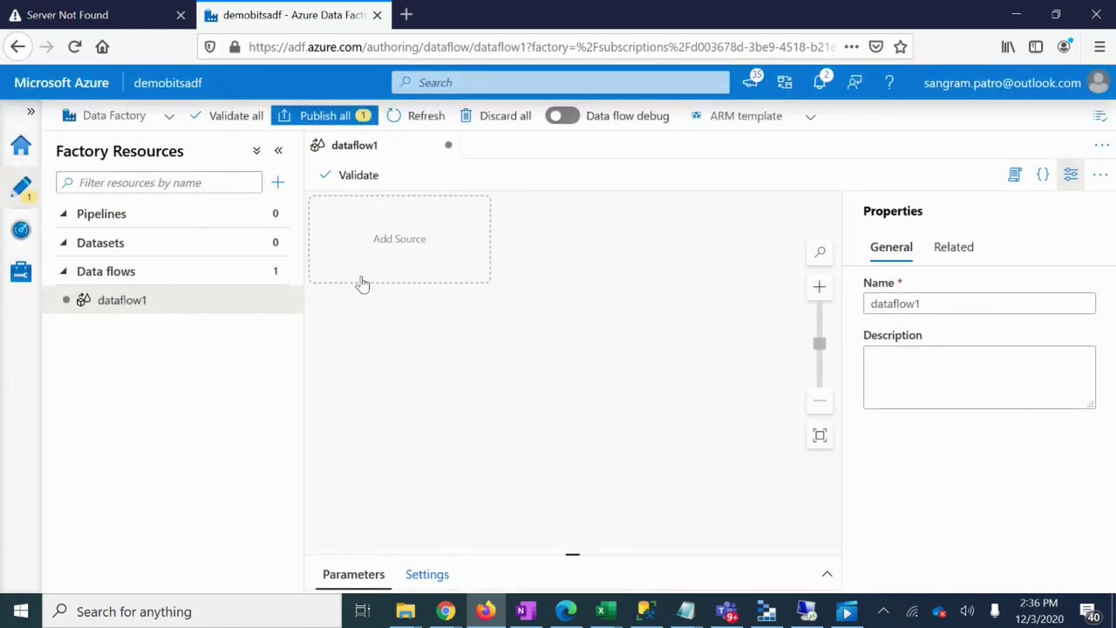
Add a source to the data flow, dismiss its introductory tip, and enlarge the canvas above the source settings.
left_click(437, 249)
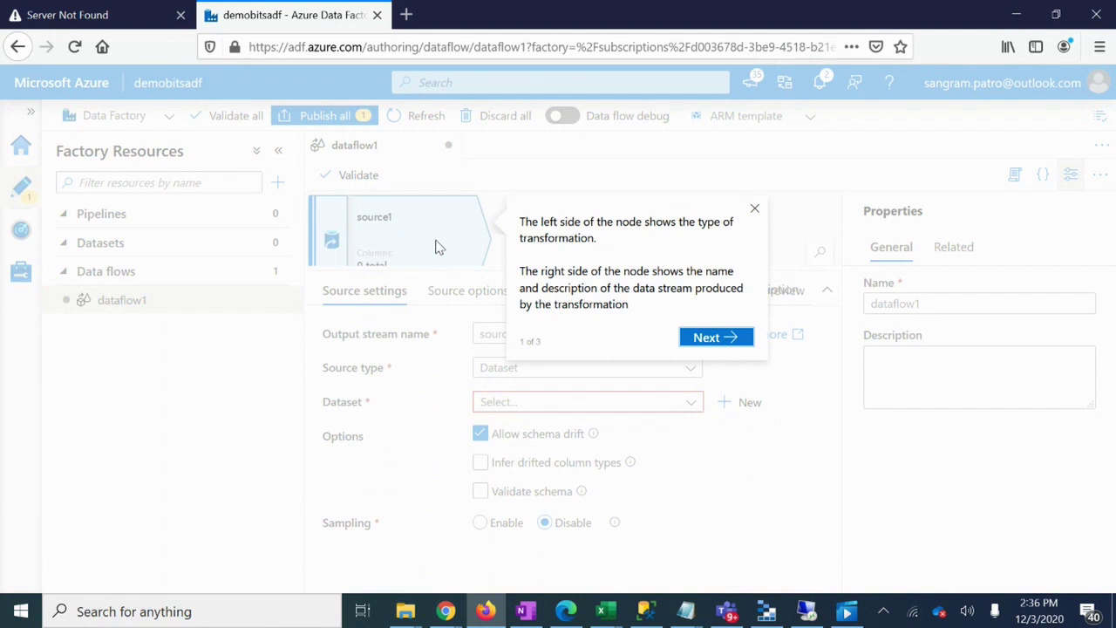
left_click(755, 209)
left_click_drag(573, 266, 570, 430)
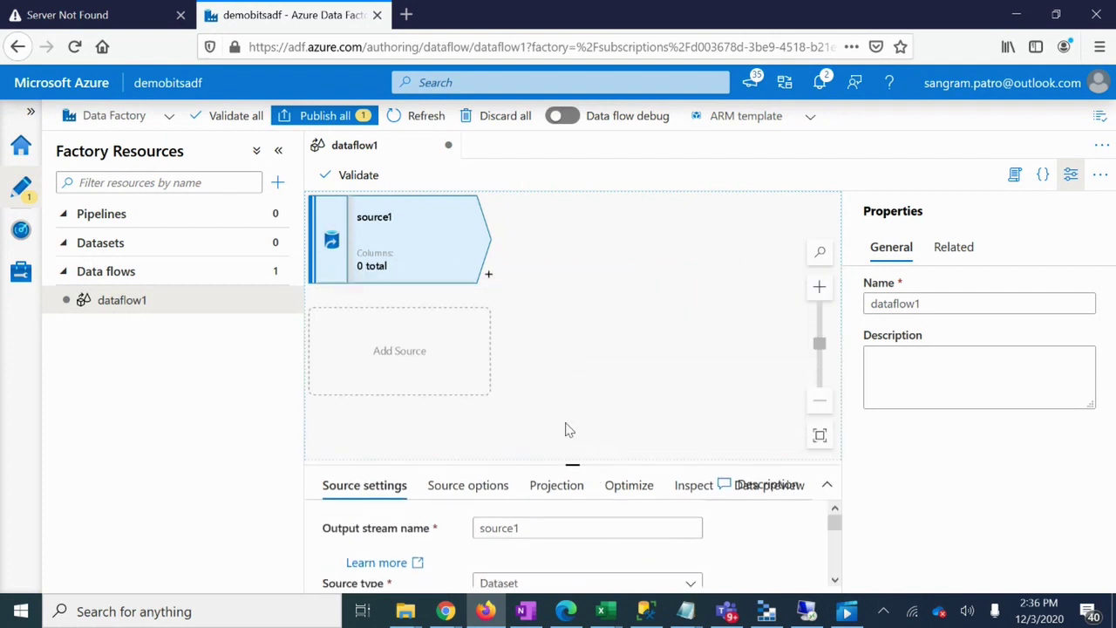
Examine the transformations that can follow source1, from Join through the schema and row modifiers to Sink, and close the list without adding any.
left_click(488, 277)
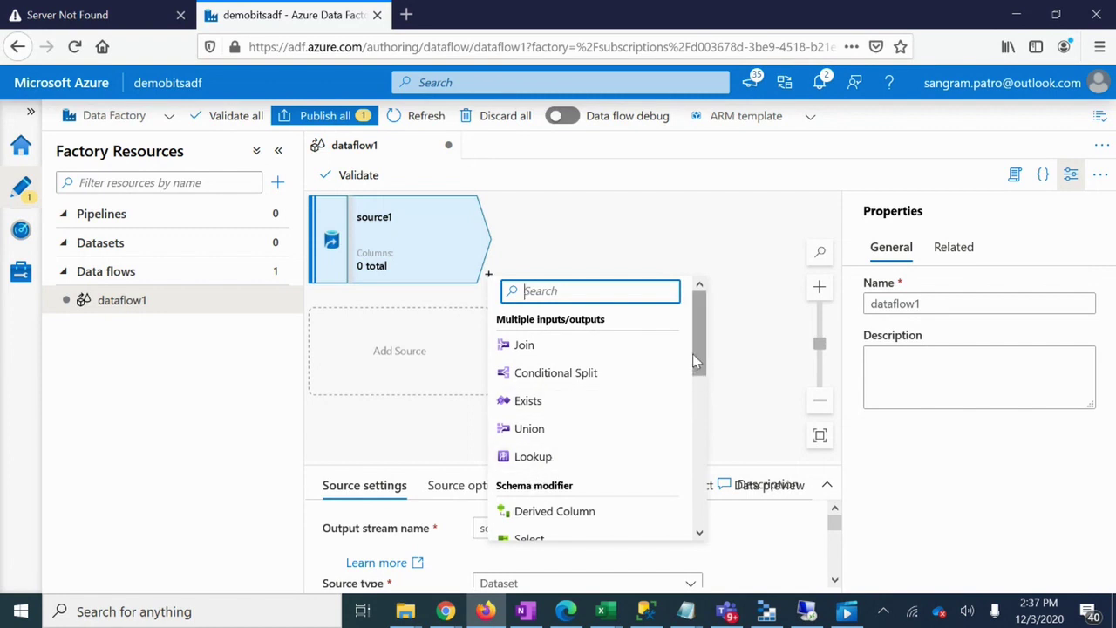
scroll(696, 360, "down", 3)
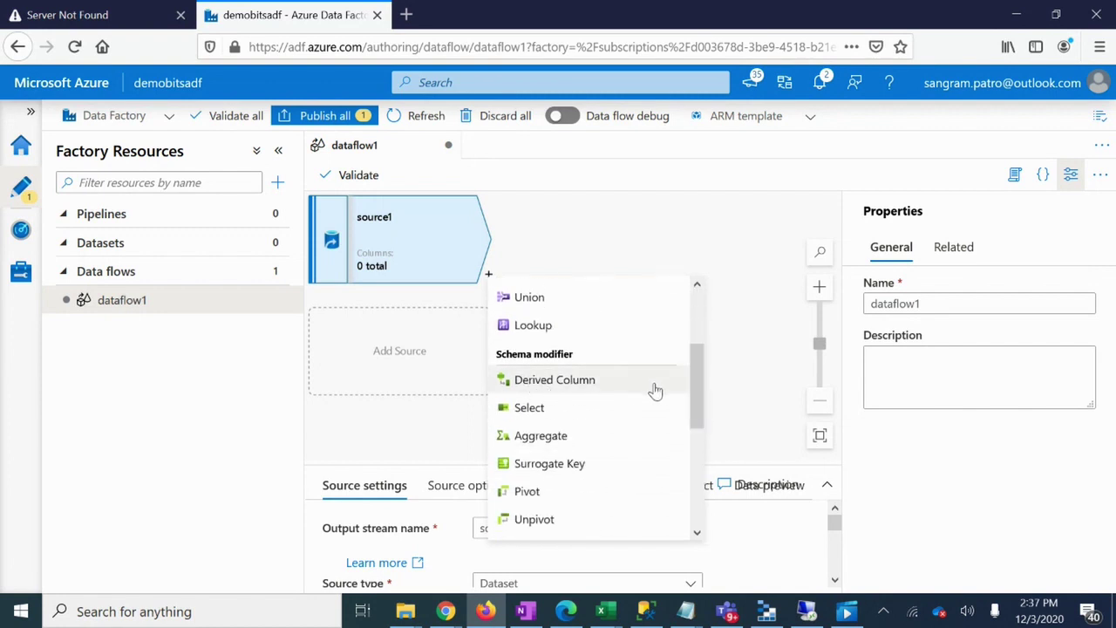
scroll(650, 379, "down", 1)
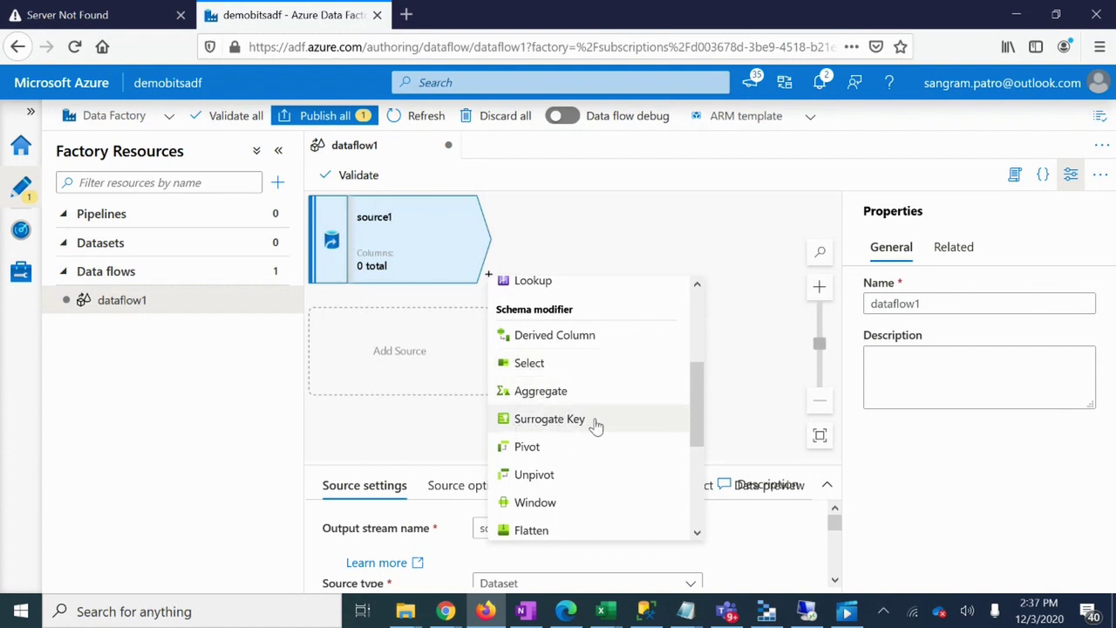
scroll(691, 411, "down", 2)
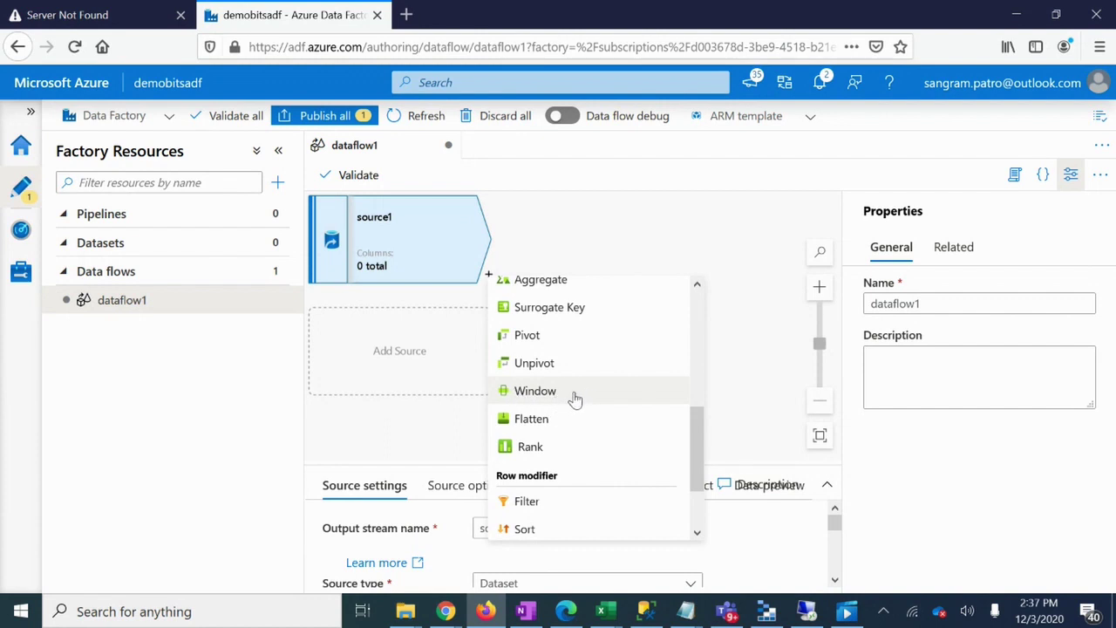
left_click_drag(695, 475, 697, 510)
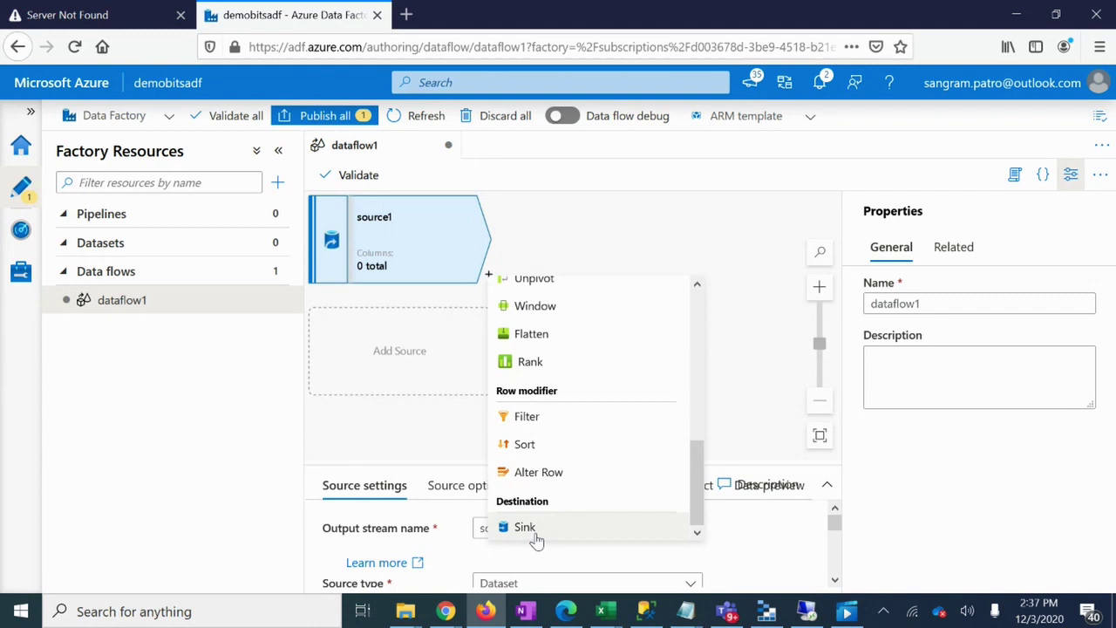
left_click(64, 220)
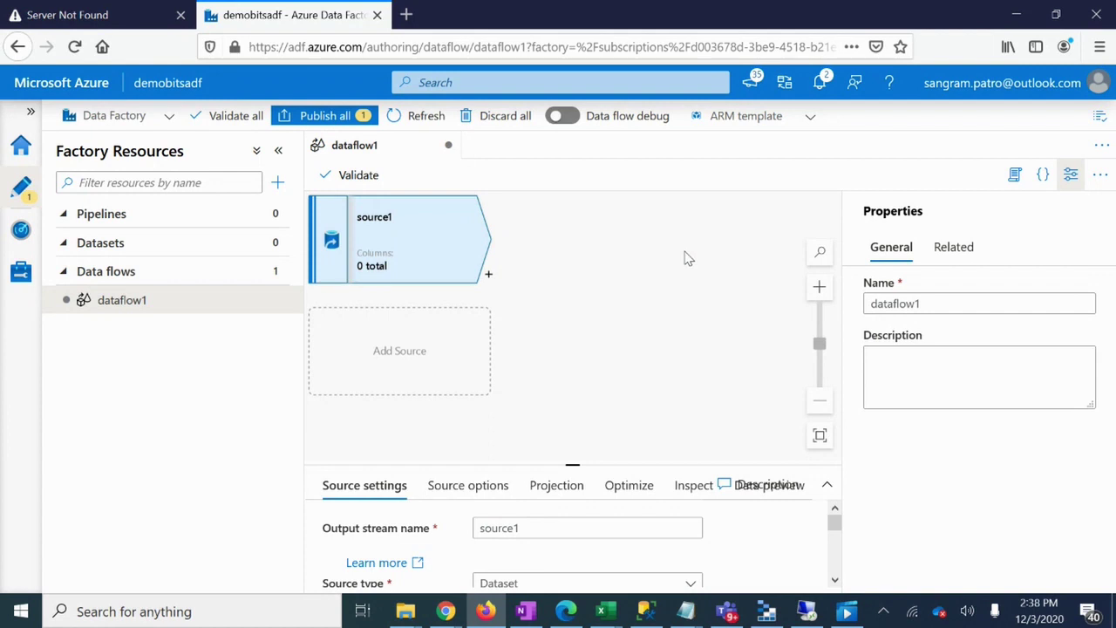
Examine the pipeline runs in the monitoring area and their end time range options, and cancel without changing the filter.
left_click(19, 232)
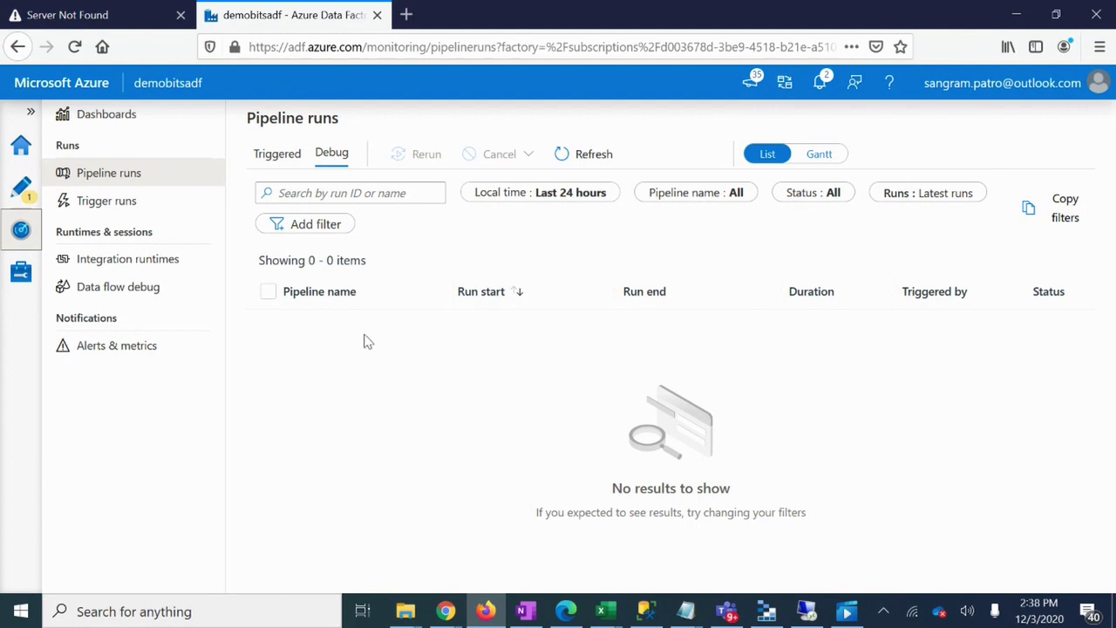
left_click(583, 196)
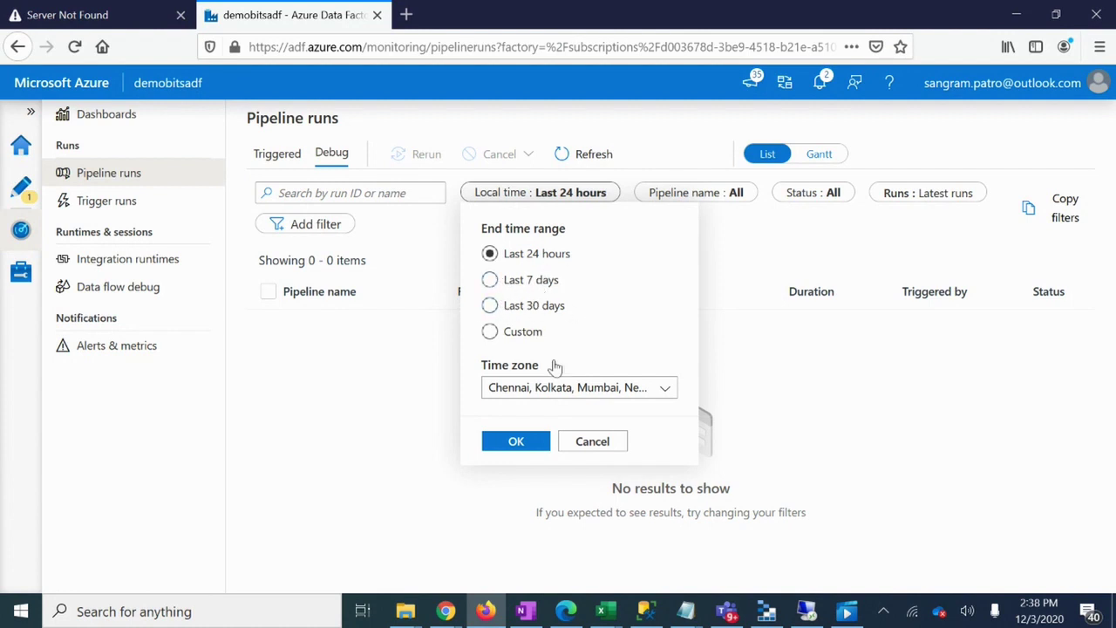
left_click(592, 441)
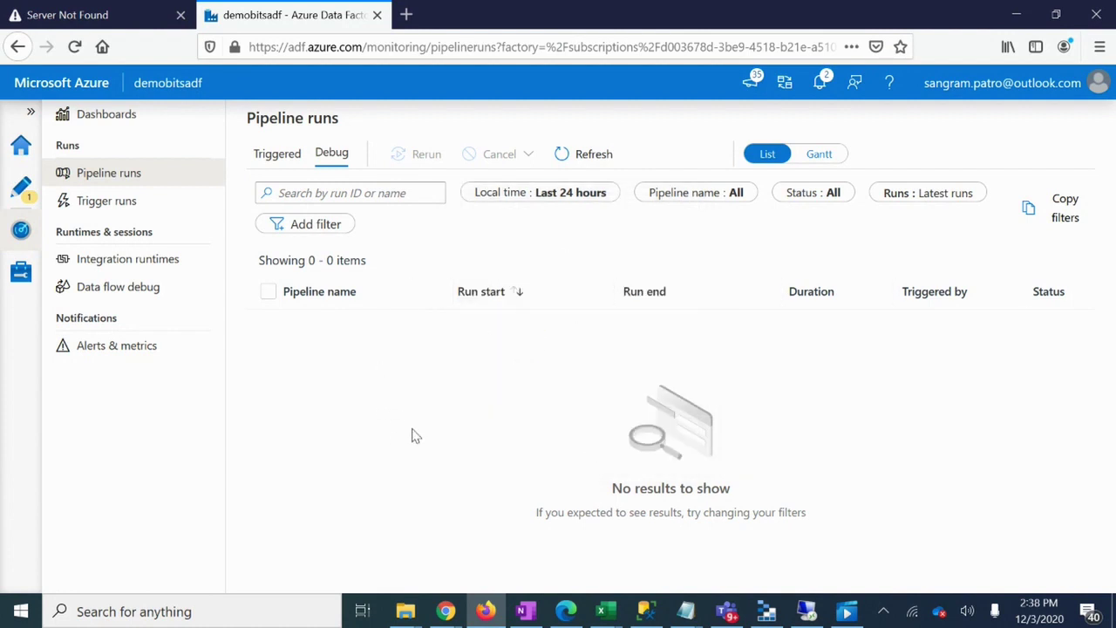